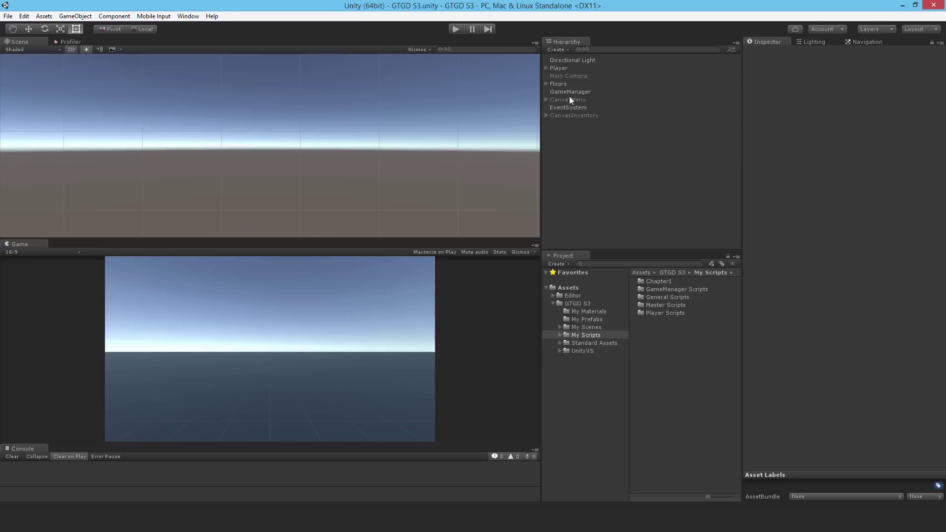
Step: Expand Player in the Hierarchy and select its FirstPersonCharacter child
{"action": "left_click", "coordinate": [547, 69]}
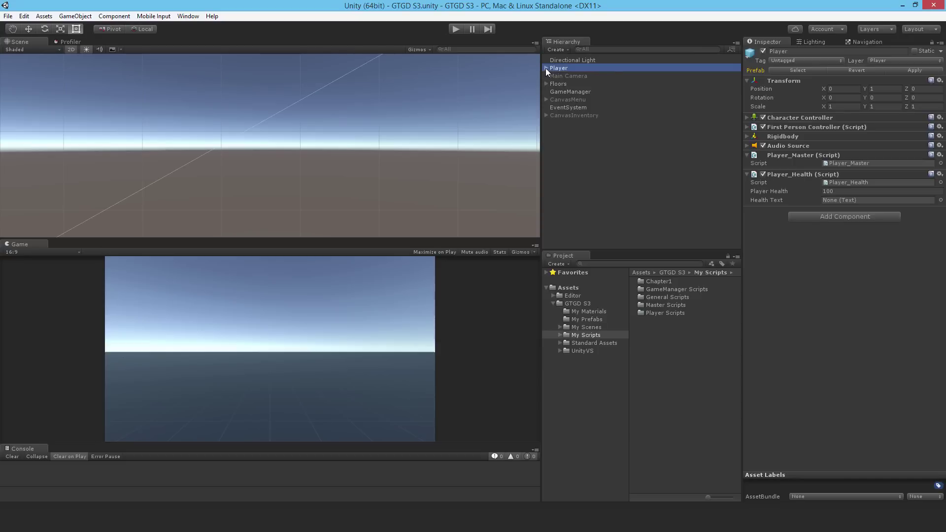
{"action": "left_click", "coordinate": [546, 68]}
{"action": "left_click", "coordinate": [578, 78]}
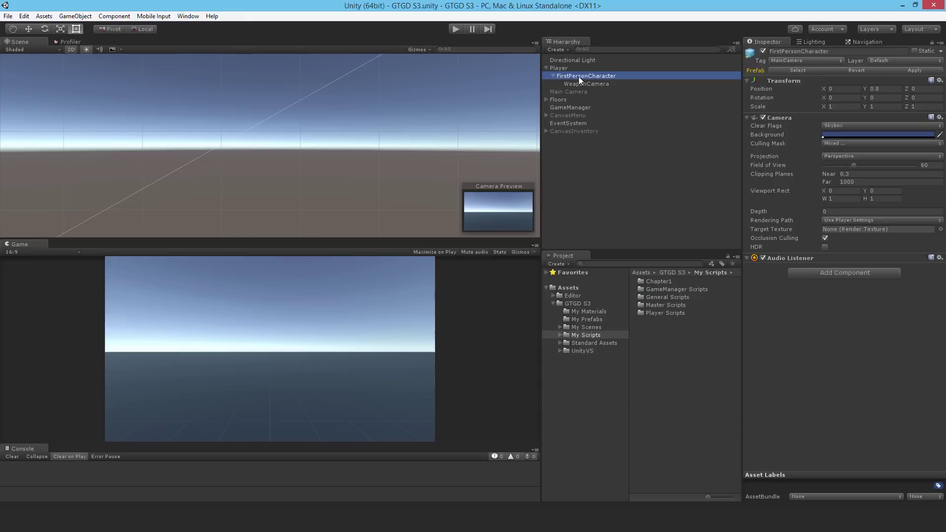
Step: Create a UI Canvas under FirstPersonCharacter named CanvasHealth on the Weapon layer
{"action": "right_click", "coordinate": [579, 76]}
{"action": "mouse_move", "coordinate": [632, 212]}
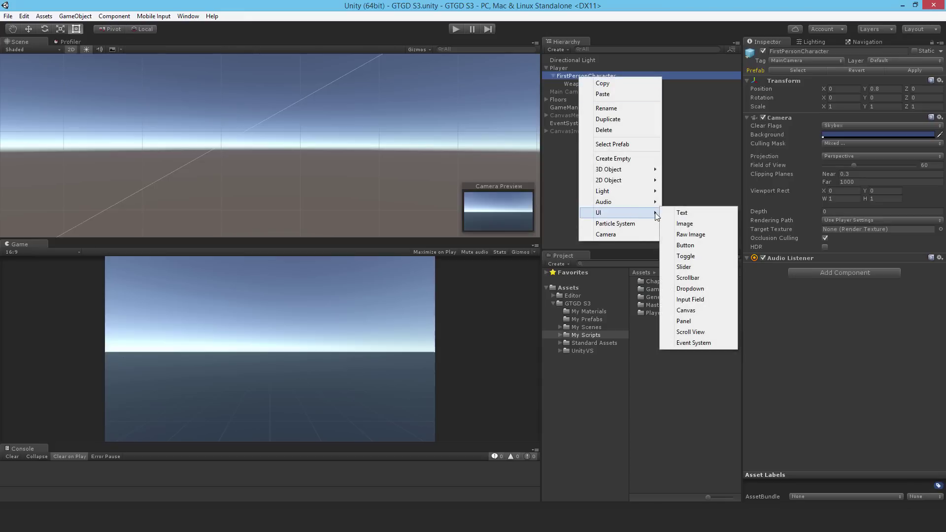
{"action": "left_click", "coordinate": [686, 310]}
{"action": "left_click", "coordinate": [809, 52]}
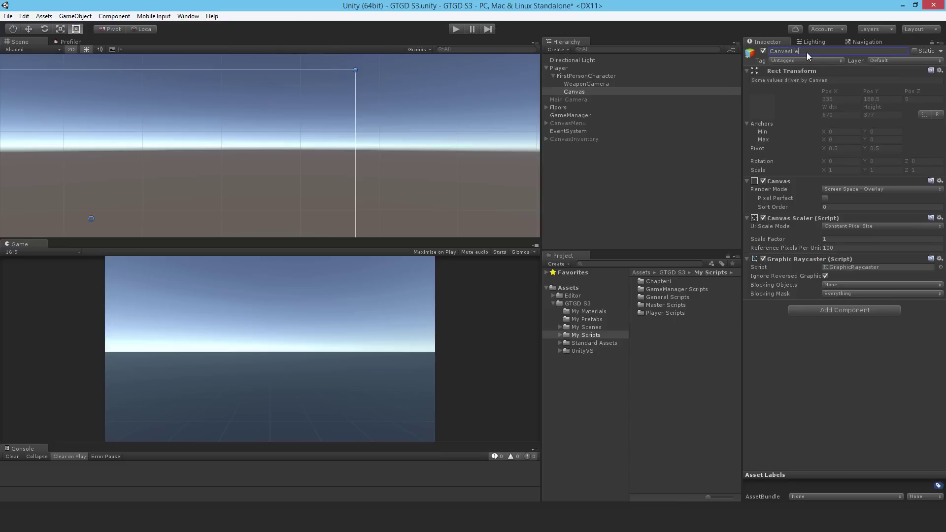
{"action": "key", "text": "Return"}
{"action": "left_click", "coordinate": [895, 58]}
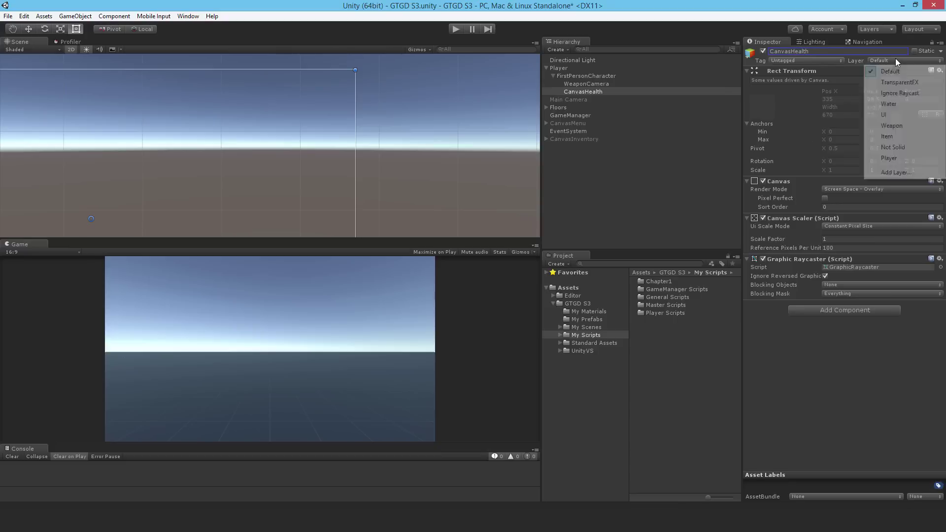
{"action": "left_click", "coordinate": [893, 127]}
Step: Render the canvas in Screen Space - Camera through WeaponCamera at plane distance 1
{"action": "left_click", "coordinate": [844, 189]}
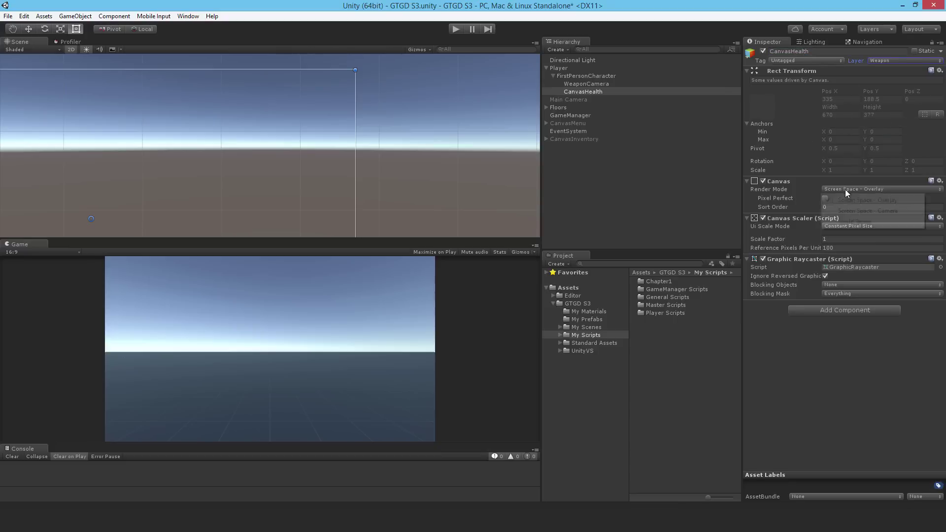
{"action": "left_click", "coordinate": [866, 212]}
{"action": "left_click_drag", "start_coordinate": [593, 83], "coordinate": [842, 209]}
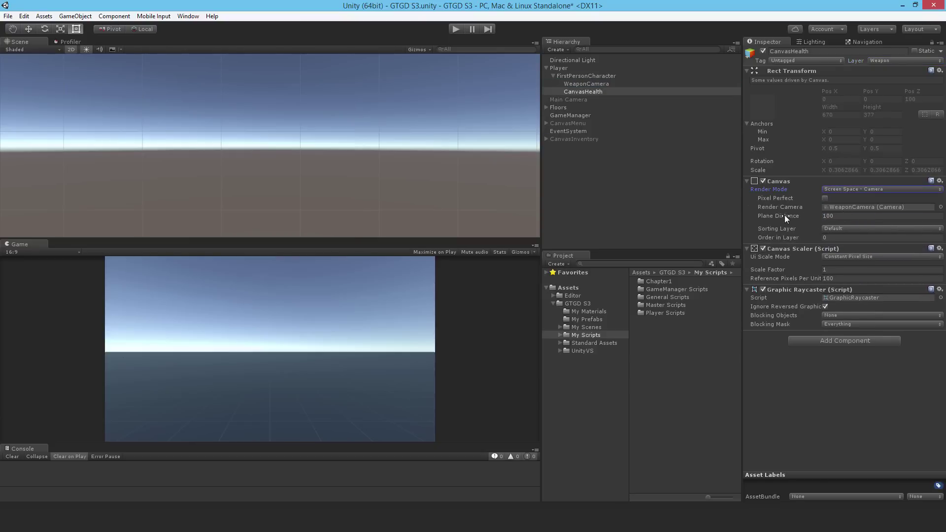
{"action": "left_click", "coordinate": [847, 216]}
{"action": "type", "text": "1"}
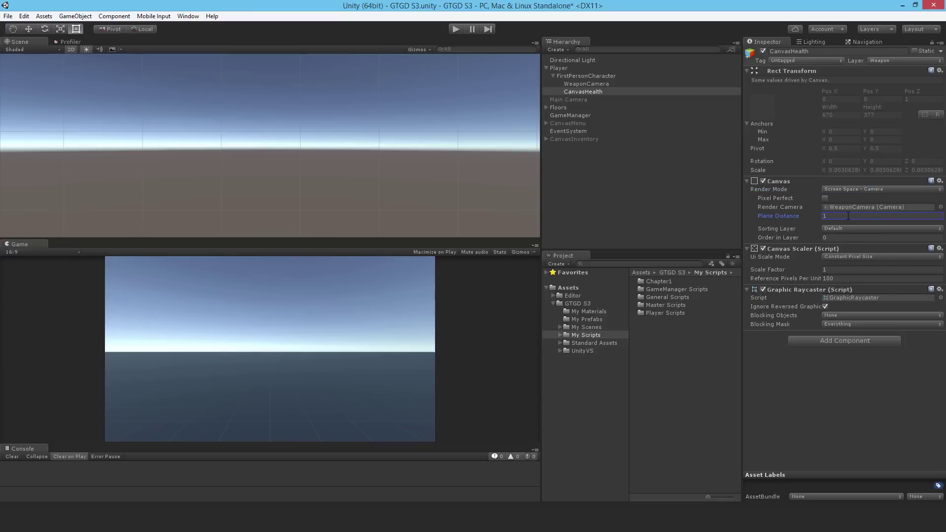
Step: Make the canvas scale with screen size at 1920×1080 reference resolution, match 0.5
{"action": "left_click", "coordinate": [857, 257]}
{"action": "left_click", "coordinate": [861, 278]}
{"action": "left_click", "coordinate": [847, 270]}
{"action": "type", "text": "1920"}
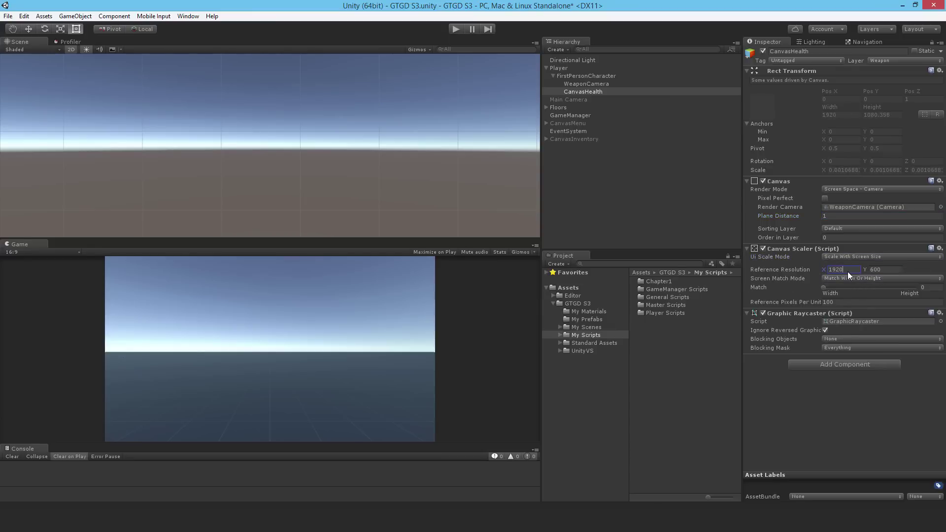
{"action": "key", "text": "Tab"}
{"action": "type", "text": "1080"}
{"action": "left_click", "coordinate": [939, 289]}
{"action": "type", "text": ".5"}
{"action": "key", "text": "Return"}
Step: Add a Panel under CanvasHealth and anchor it bottom-left
{"action": "right_click", "coordinate": [592, 93]}
{"action": "mouse_move", "coordinate": [629, 228]}
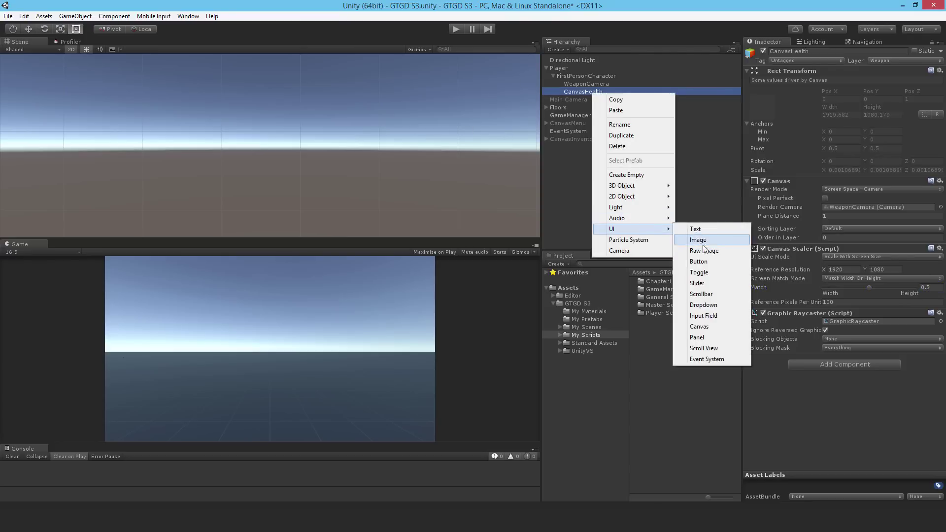
{"action": "left_click", "coordinate": [697, 337]}
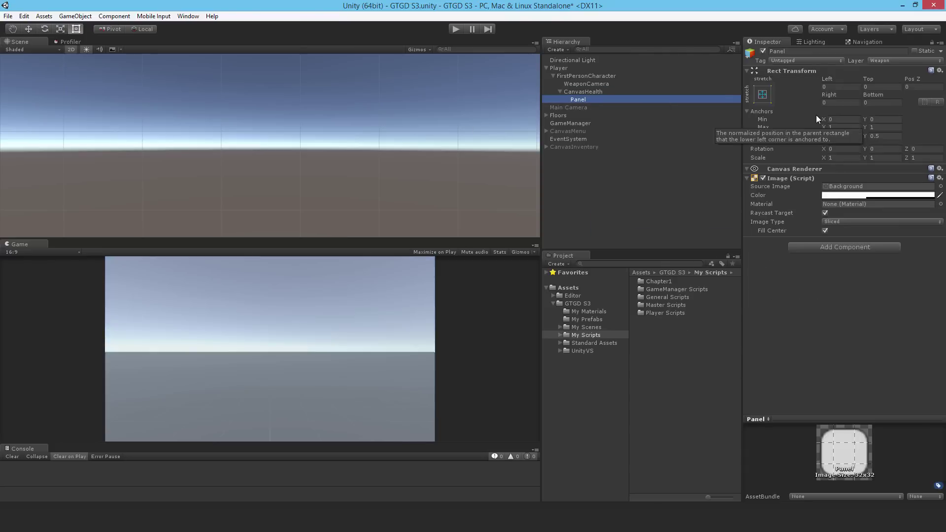
{"action": "left_click", "coordinate": [762, 94]}
{"action": "left_click", "coordinate": [794, 219]}
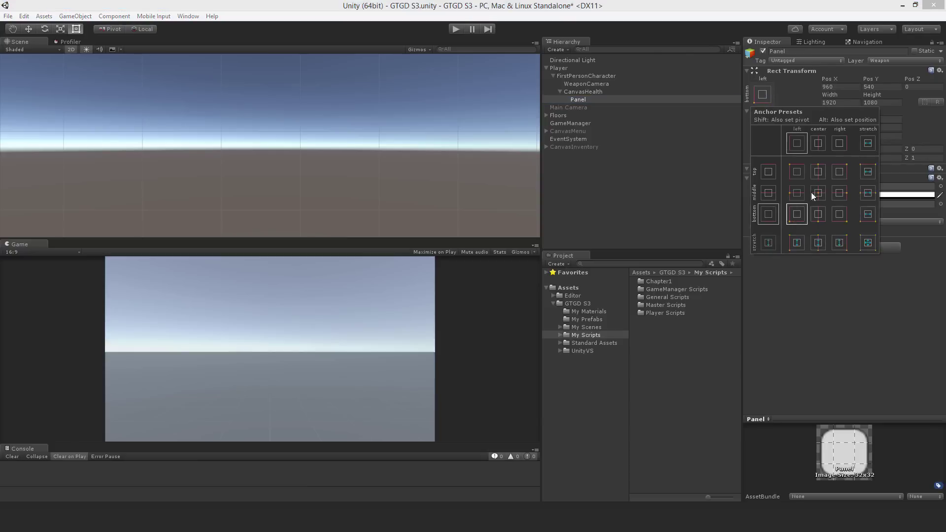
Step: Size the panel 300×140 and snap it into the bottom-left corner
{"action": "left_click", "coordinate": [841, 102]}
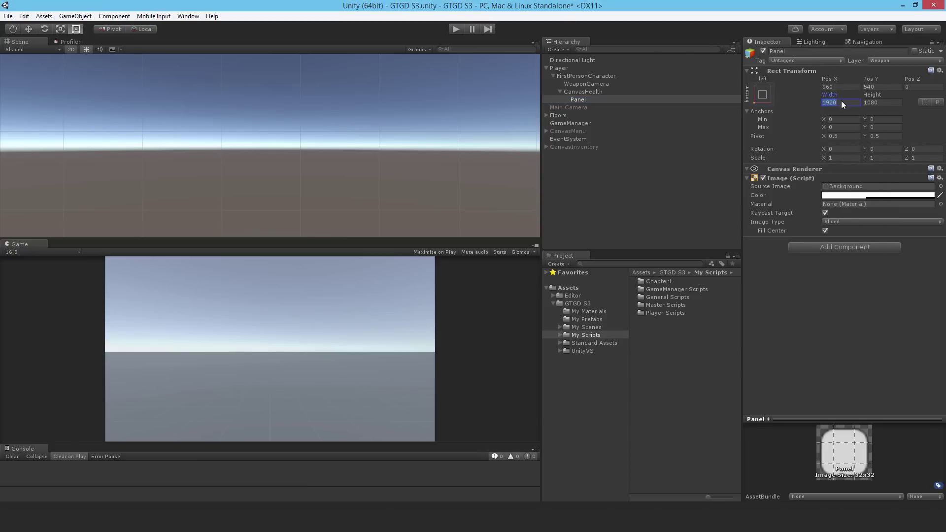
{"action": "type", "text": "300"}
{"action": "key", "text": "Tab"}
{"action": "type", "text": "140"}
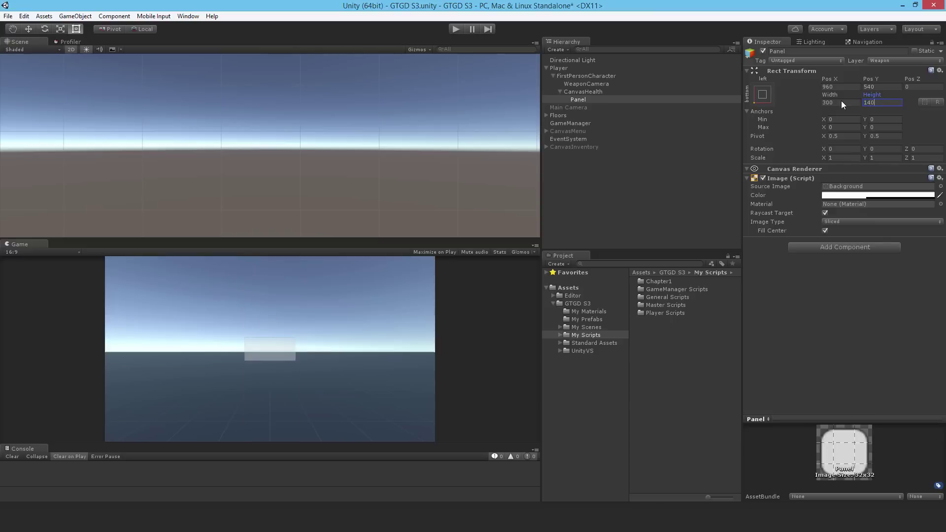
{"action": "left_click", "coordinate": [762, 94]}
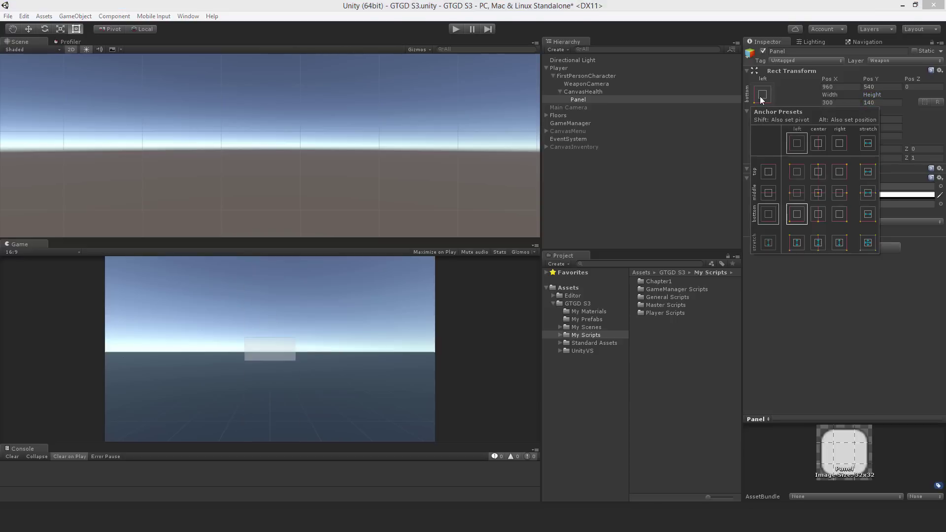
{"action": "left_click", "coordinate": [798, 213], "text": "alt"}
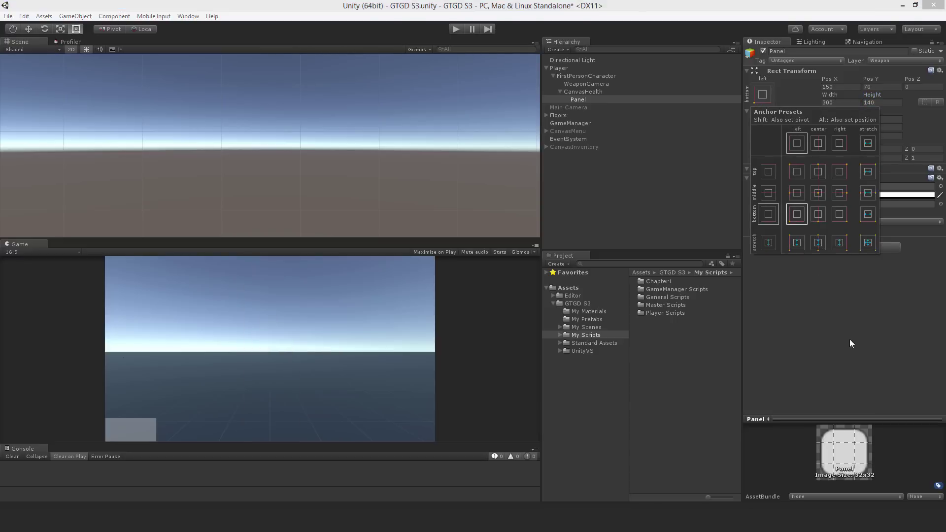
{"action": "left_click", "coordinate": [849, 343]}
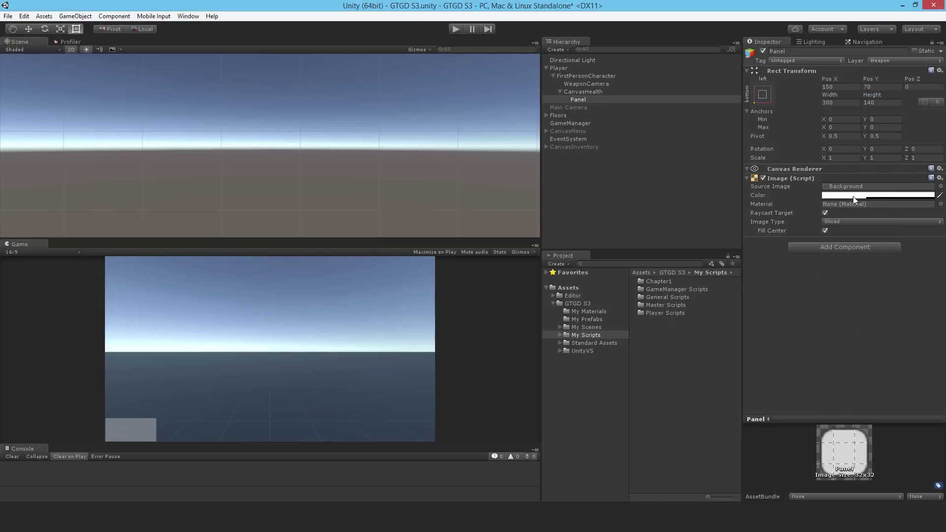
Step: Colour the panel black with alpha 200
{"action": "left_click", "coordinate": [852, 196]}
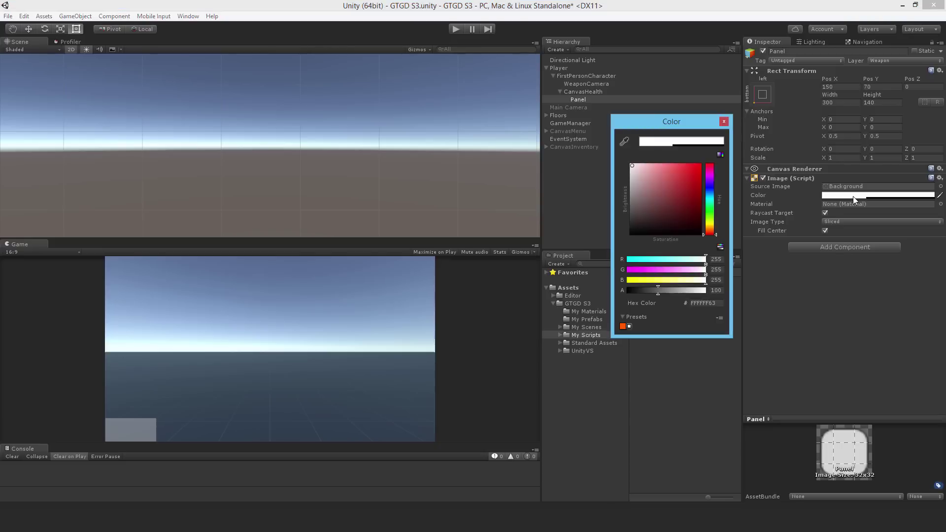
{"action": "left_click_drag", "start_coordinate": [638, 180], "coordinate": [596, 304]}
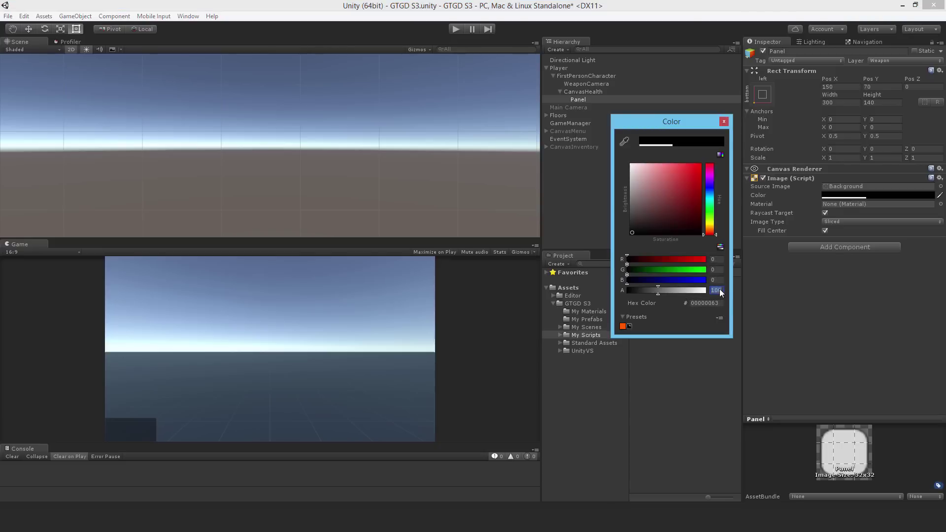
{"action": "type", "text": "200"}
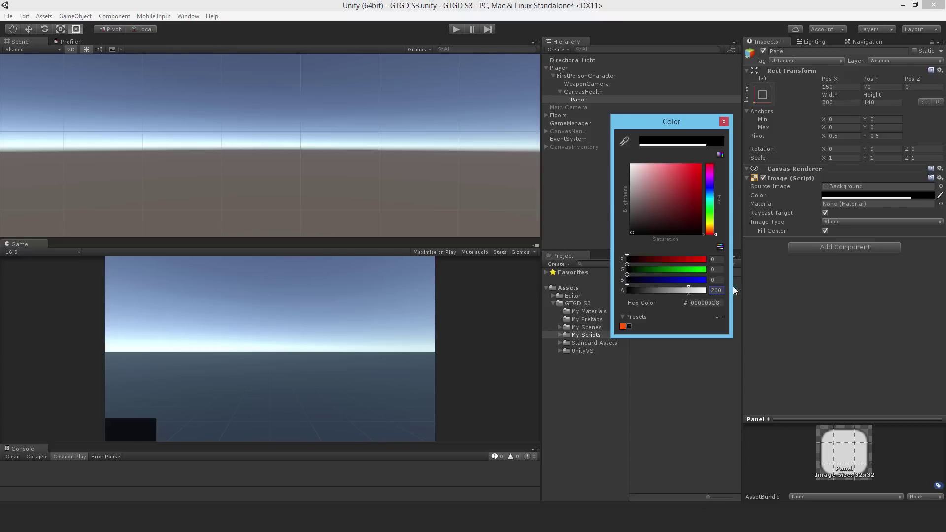
{"action": "left_click", "coordinate": [723, 121]}
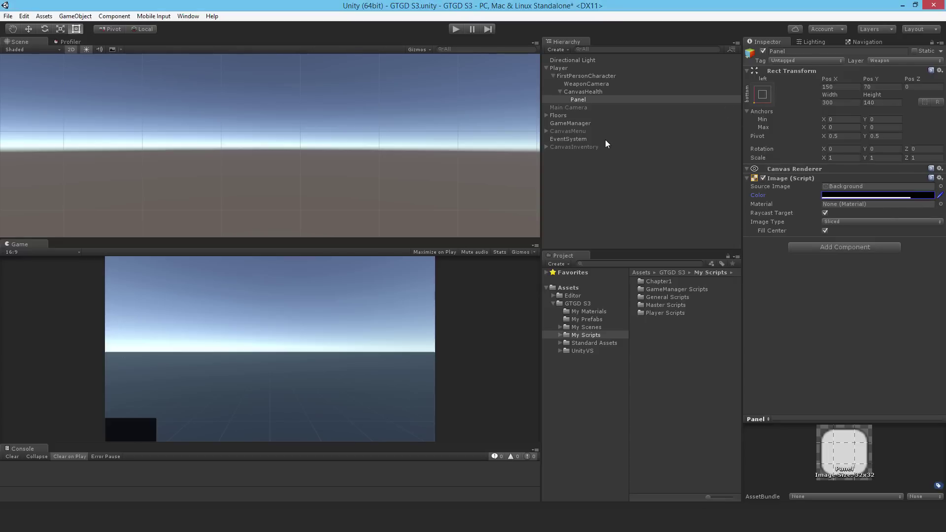
Step: Add an Image inside the Panel sized 30×80
{"action": "right_click", "coordinate": [578, 100]}
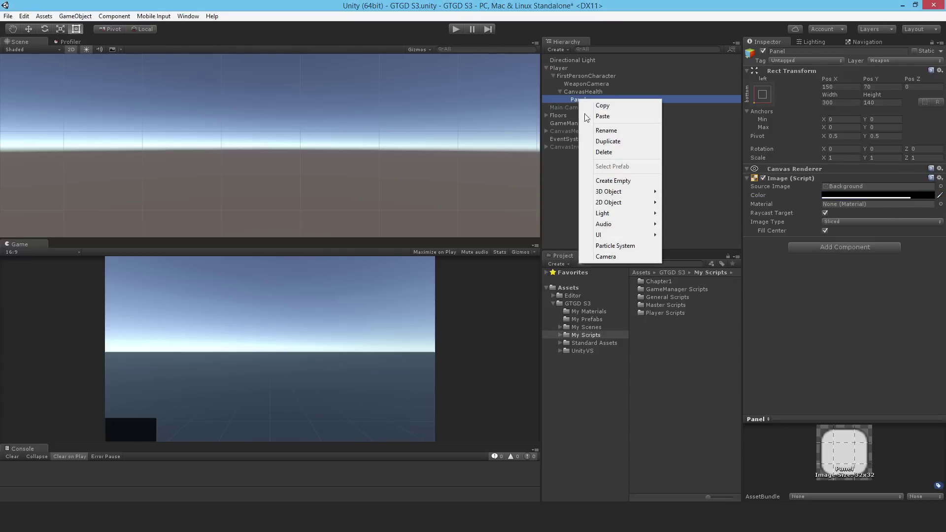
{"action": "mouse_move", "coordinate": [623, 238]}
{"action": "left_click", "coordinate": [684, 245]}
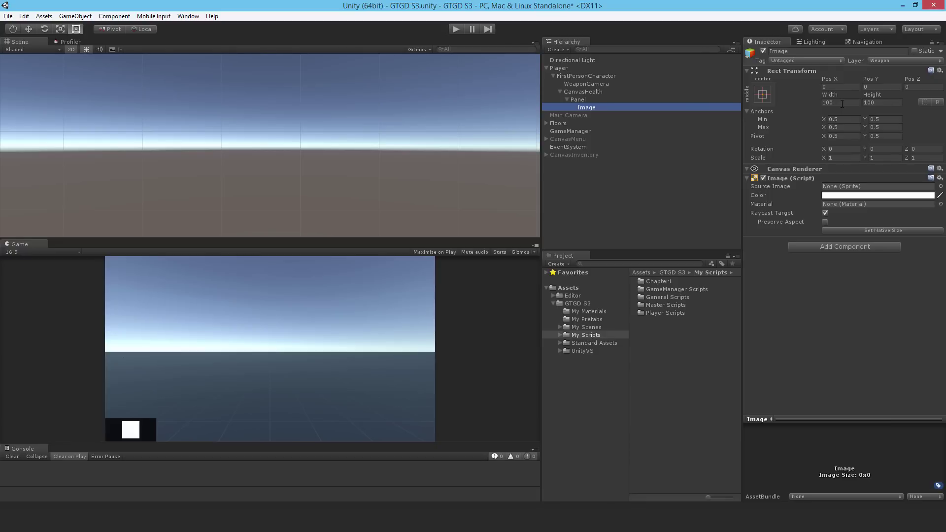
{"action": "left_click", "coordinate": [838, 102]}
{"action": "type", "text": "30"}
{"action": "key", "text": "Tab"}
{"action": "type", "text": "80"}
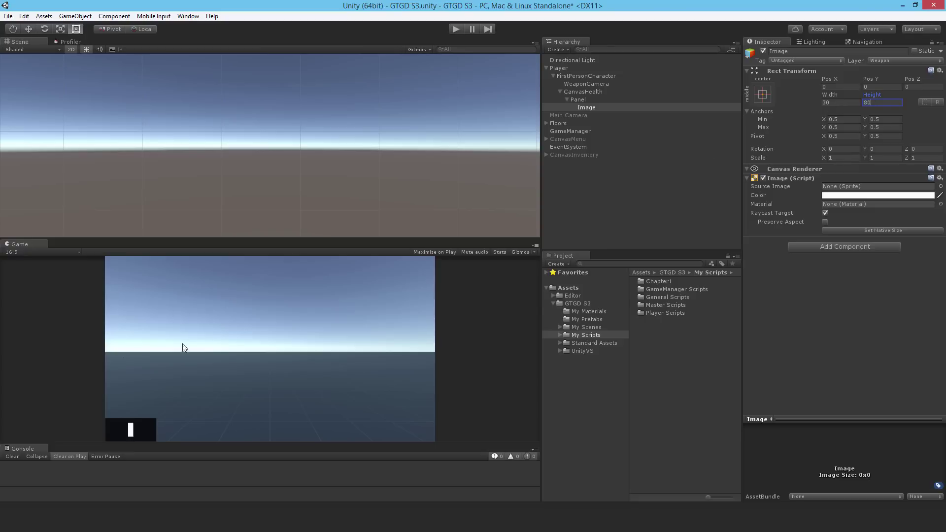
Step: Anchor the bar image middle-left at Pos X 50
{"action": "left_click", "coordinate": [832, 86]}
{"action": "type", "text": "50"}
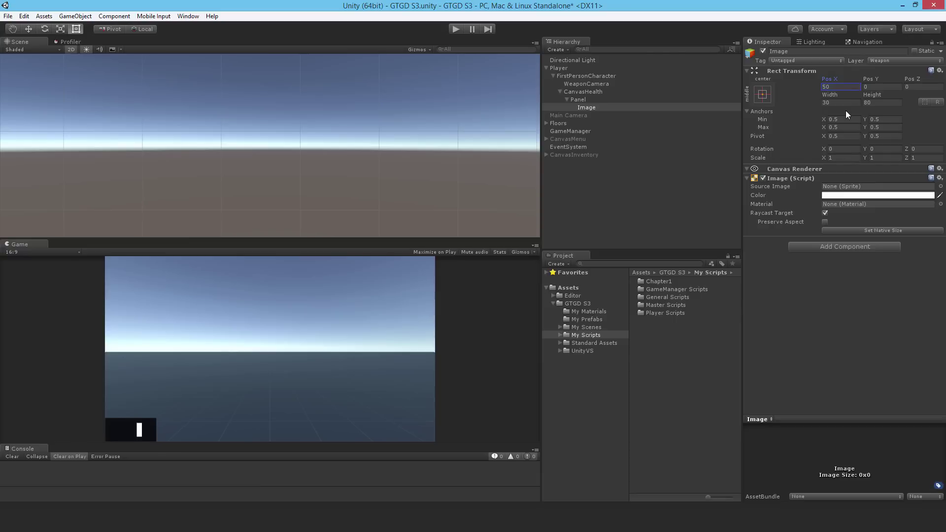
{"action": "left_click", "coordinate": [762, 95]}
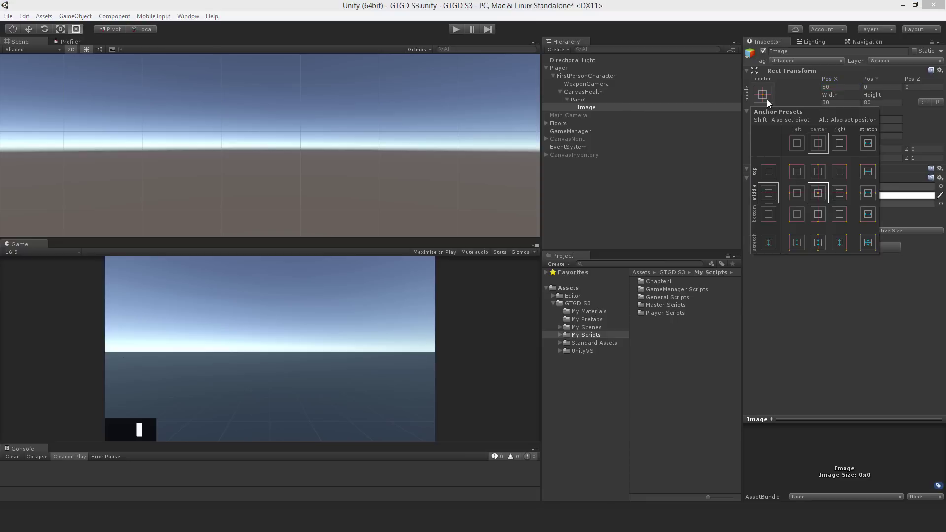
{"action": "left_click", "coordinate": [796, 195]}
{"action": "left_click", "coordinate": [840, 87]}
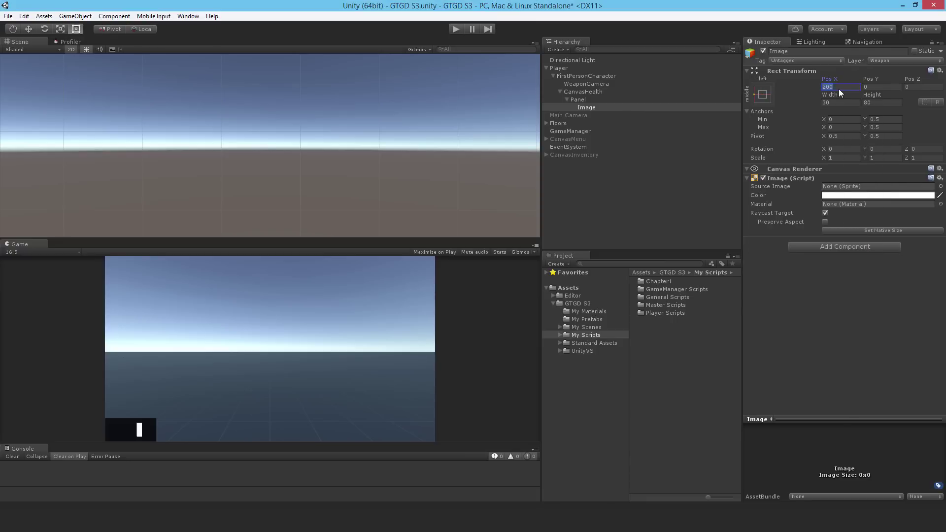
{"action": "type", "text": "50"}
Step: Duplicate the bar, parent the copy under the original, and rotate it 90° on Z
{"action": "left_click", "coordinate": [589, 108]}
{"action": "key", "text": "ctrl+d"}
{"action": "mouse_move", "coordinate": [589, 115]}
{"action": "left_mouse_down"}
{"action": "mouse_move", "coordinate": [594, 120]}
{"action": "mouse_move", "coordinate": [583, 105]}
{"action": "left_mouse_up"}
{"action": "left_click", "coordinate": [584, 107]}
{"action": "left_click", "coordinate": [592, 116]}
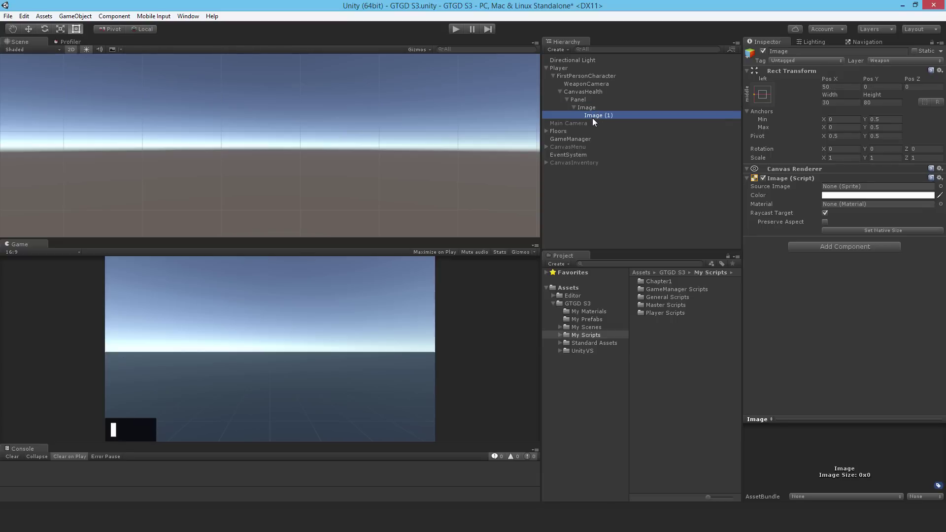
{"action": "left_click", "coordinate": [923, 149]}
{"action": "type", "text": "90"}
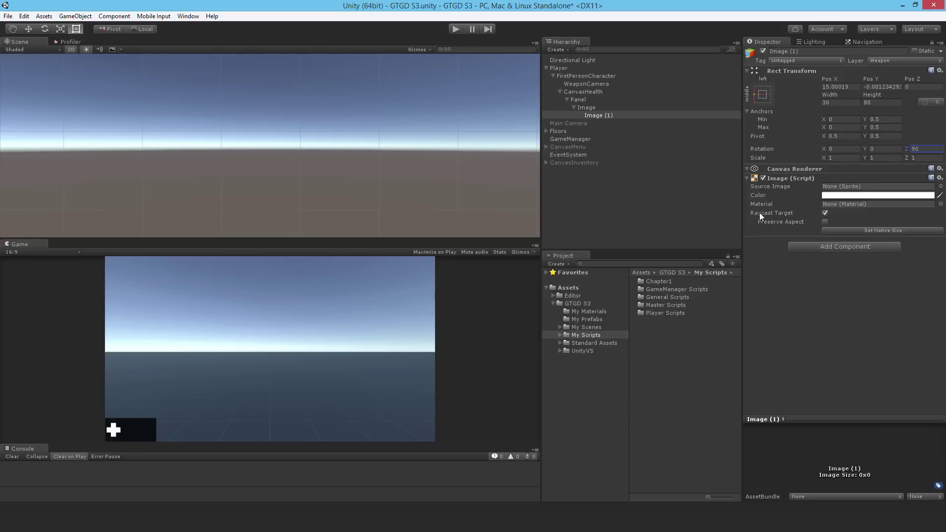
Step: Move the original bar image to Pos X 70
{"action": "left_click", "coordinate": [585, 108]}
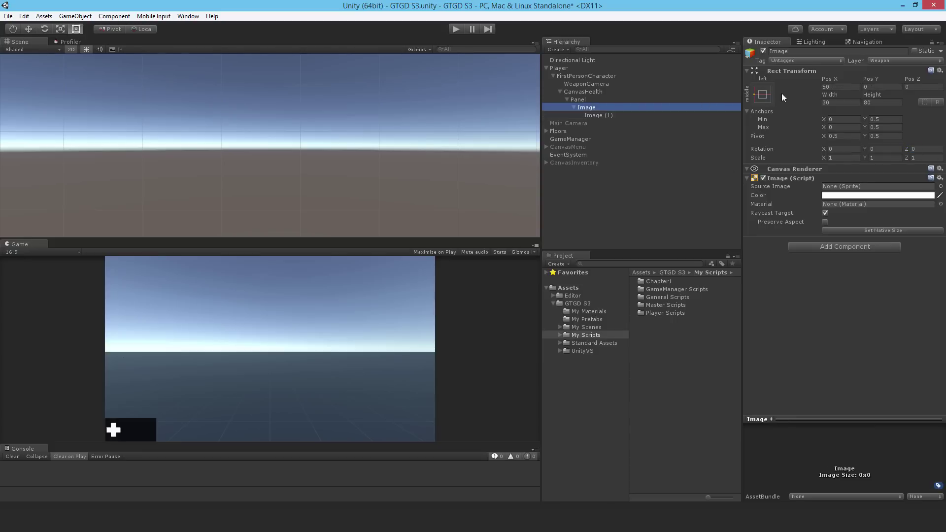
{"action": "left_click", "coordinate": [840, 86]}
{"action": "type", "text": "701"}
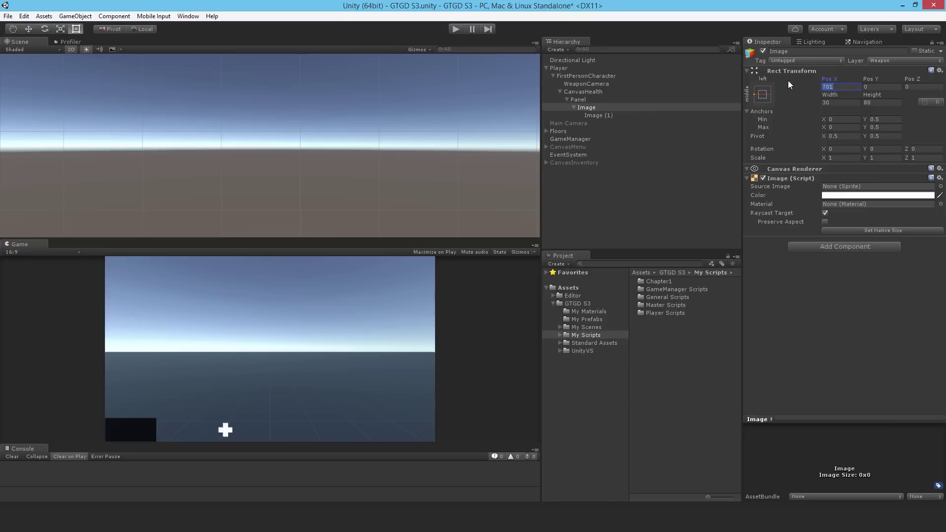
{"action": "key", "text": "BackSpace"}
Step: Add a UI Text under the Panel and name it HealthText
{"action": "left_click", "coordinate": [581, 99]}
{"action": "right_click", "coordinate": [580, 99]}
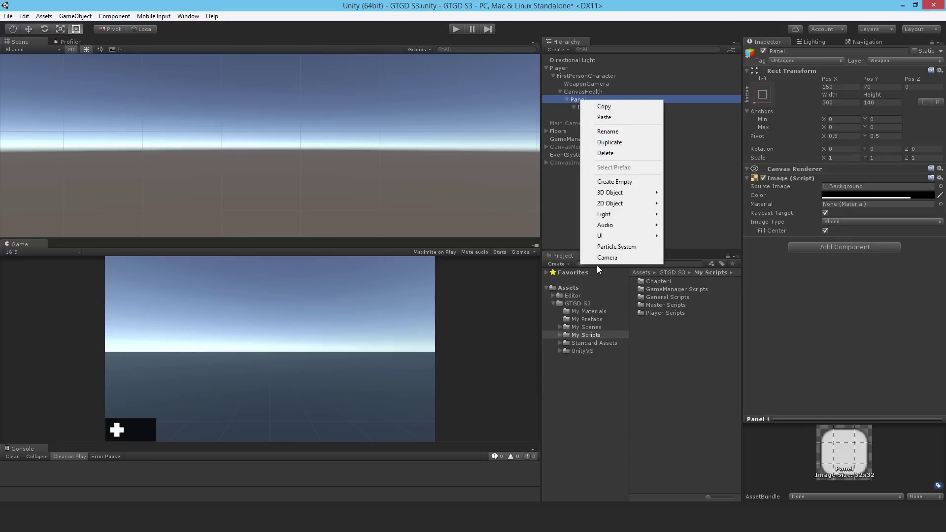
{"action": "mouse_move", "coordinate": [612, 237]}
{"action": "left_click", "coordinate": [700, 235]}
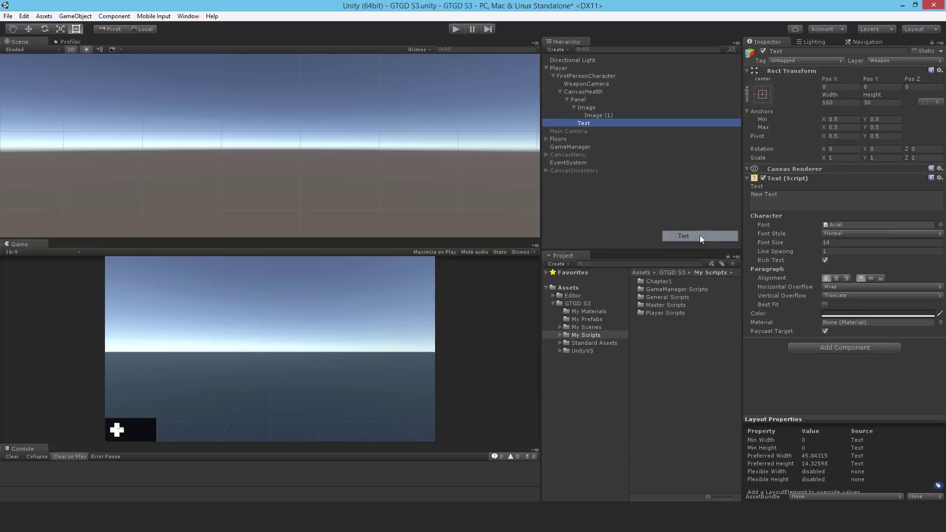
{"action": "left_click", "coordinate": [587, 124]}
{"action": "type", "text": "Health"}
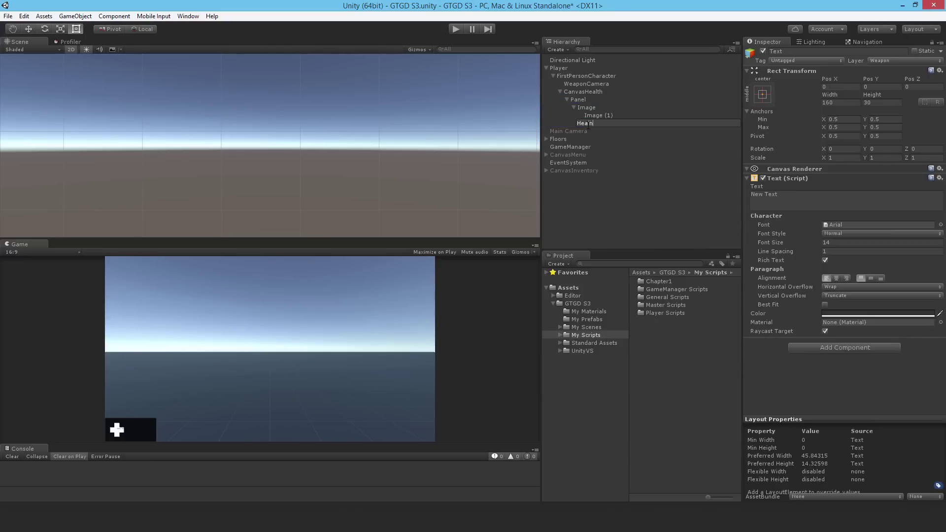
{"action": "key", "text": "BackSpace"}
{"action": "key", "text": "BackSpace"}
{"action": "type", "text": "thTex"}
{"action": "key", "text": "Return"}
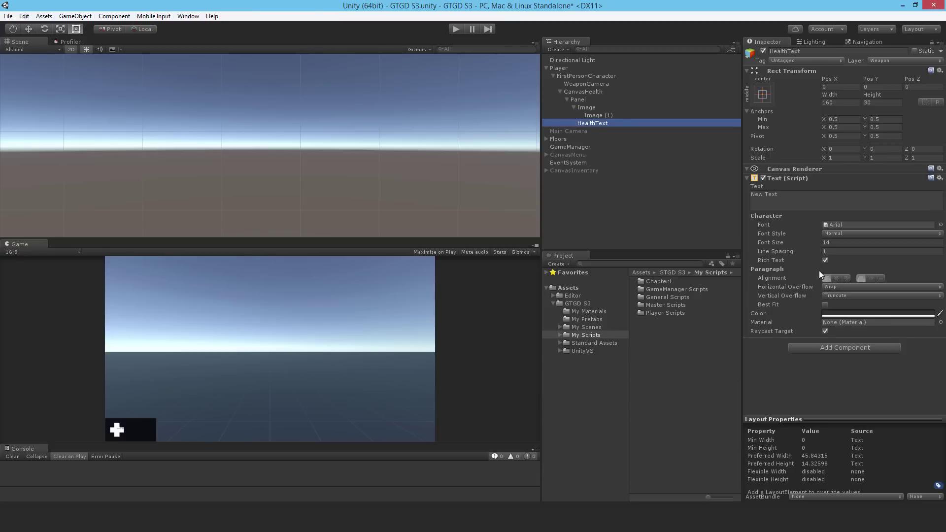
Step: Anchor HealthText middle-right with font size 150 and white colour
{"action": "left_click", "coordinate": [762, 95]}
{"action": "left_click", "coordinate": [843, 194]}
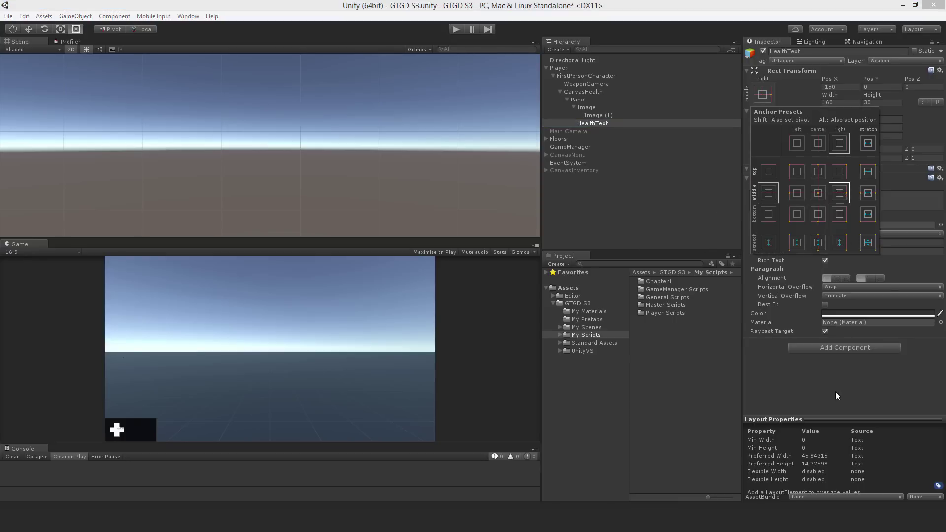
{"action": "left_click", "coordinate": [815, 385]}
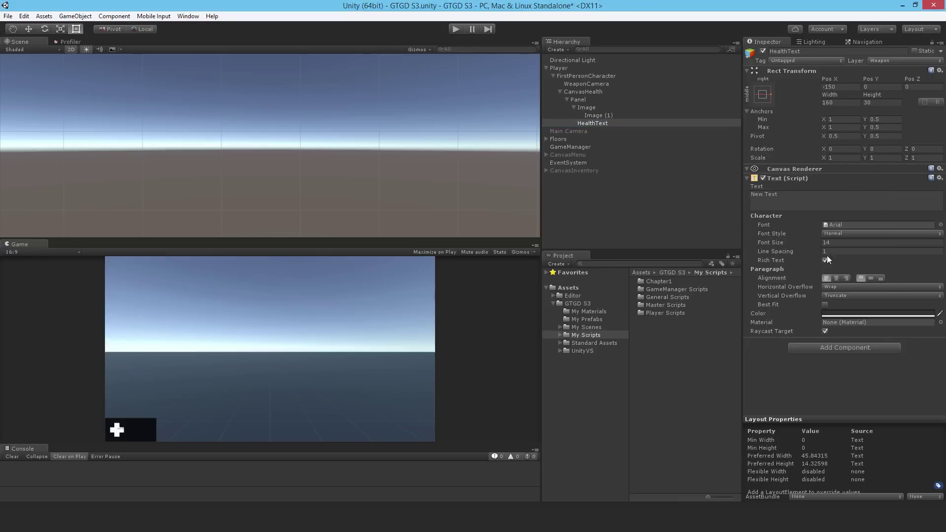
{"action": "left_click", "coordinate": [834, 242]}
{"action": "type", "text": "150"}
{"action": "left_click", "coordinate": [838, 315]}
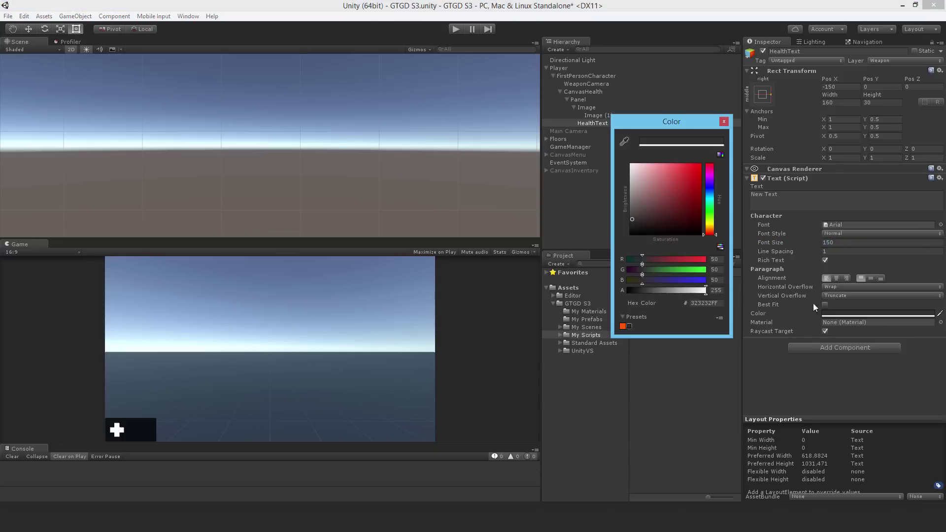
{"action": "left_click_drag", "start_coordinate": [636, 191], "coordinate": [578, 139]}
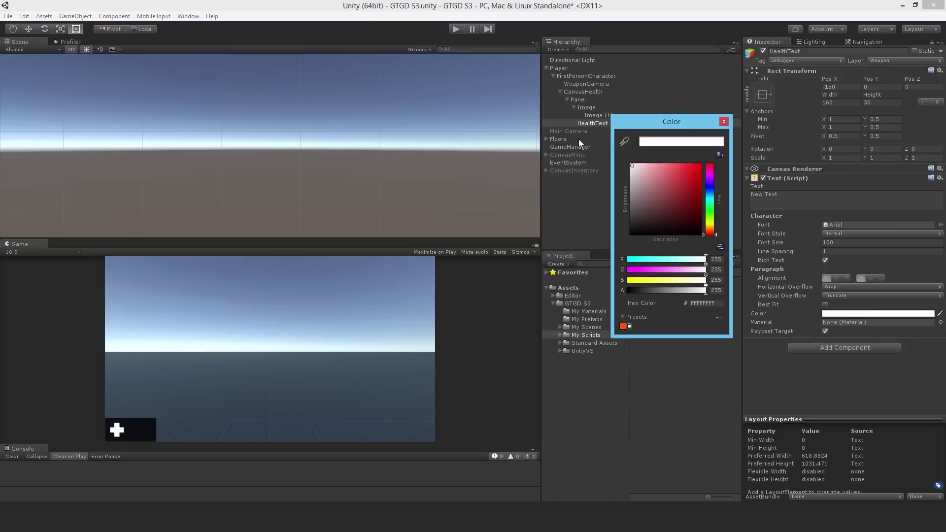
{"action": "left_click", "coordinate": [723, 121]}
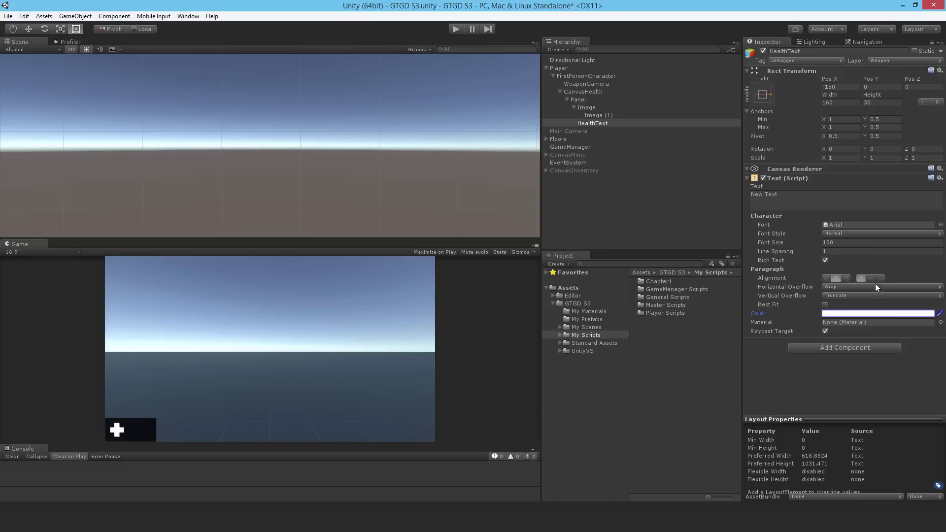
Step: Snap HealthText flush to its right anchor and size it 400 wide, 100 tall
{"action": "left_click", "coordinate": [763, 95]}
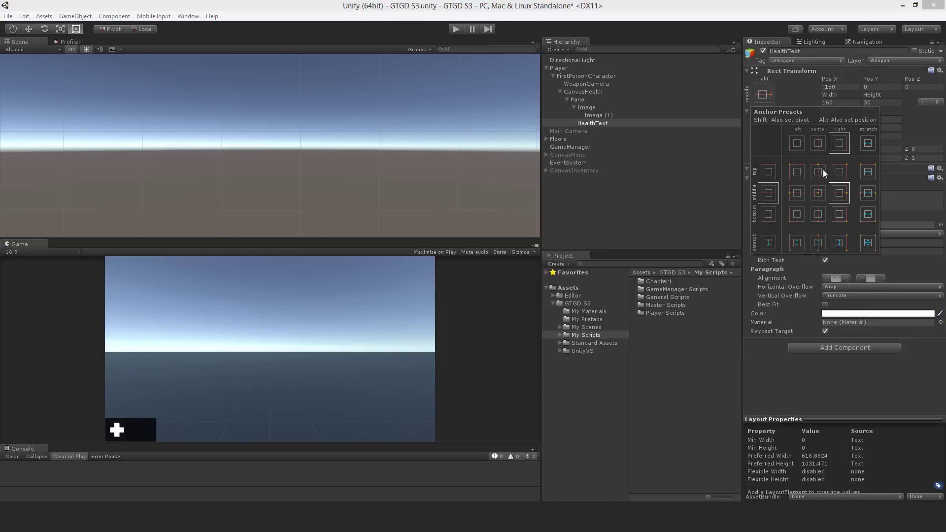
{"action": "left_click", "coordinate": [839, 193], "text": "alt"}
{"action": "left_click", "coordinate": [853, 96]}
{"action": "left_click", "coordinate": [874, 103]}
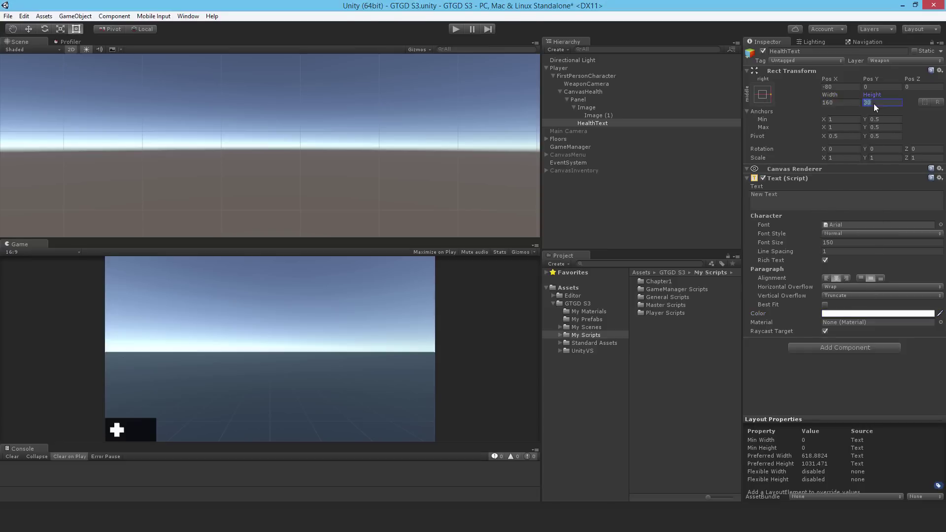
{"action": "type", "text": "100"}
{"action": "left_click", "coordinate": [844, 102]}
{"action": "left_click", "coordinate": [845, 102]}
{"action": "key", "text": "Return"}
{"action": "type", "text": "400"}
{"action": "left_click", "coordinate": [590, 123]}
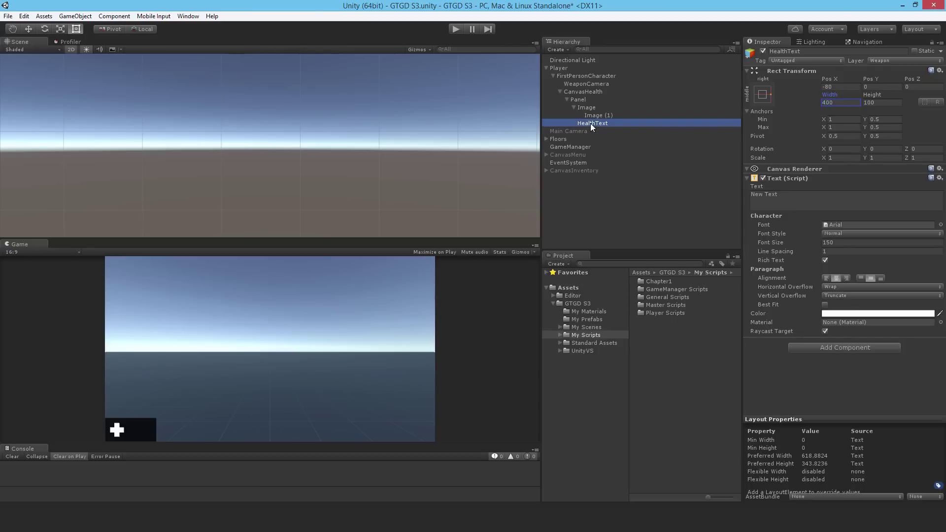
Step: Frame HealthText in the Scene view and enable Best Fit
{"action": "key", "text": "f"}
{"action": "scroll", "coordinate": [258, 143], "scroll_direction": "up", "scroll_amount": 4}
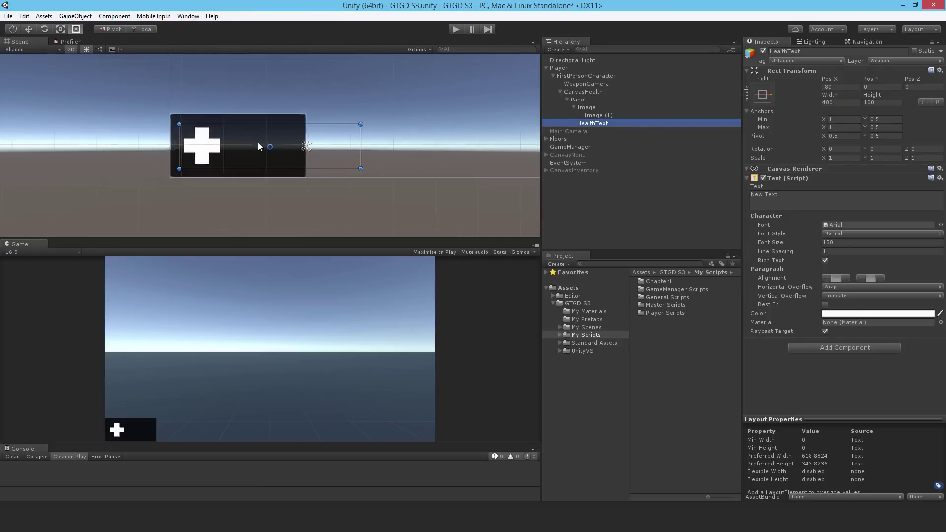
{"action": "left_click", "coordinate": [825, 305]}
{"action": "left_click", "coordinate": [572, 267]}
{"action": "left_click", "coordinate": [843, 102]}
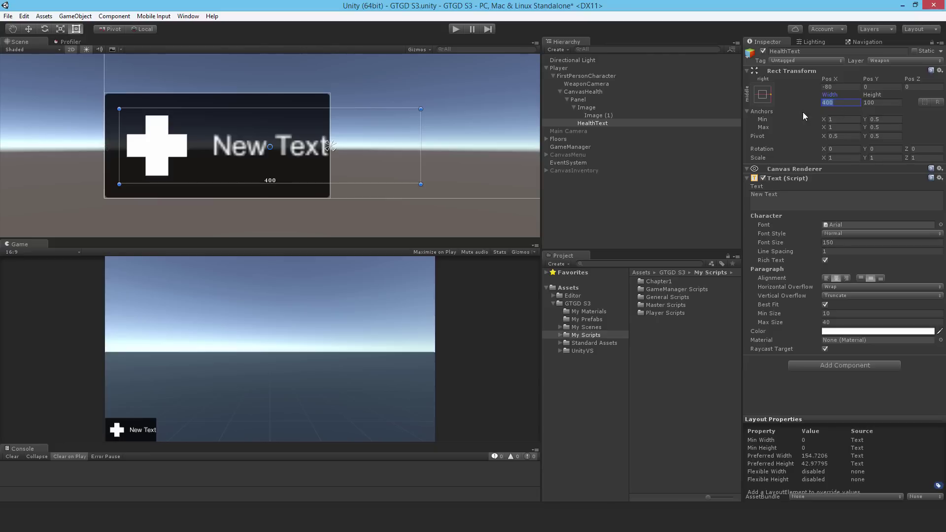
Step: Set the text content to 100 and the best-fit Max Size to 150
{"action": "left_click", "coordinate": [788, 197]}
{"action": "type", "text": "100"}
{"action": "key", "text": "Return"}
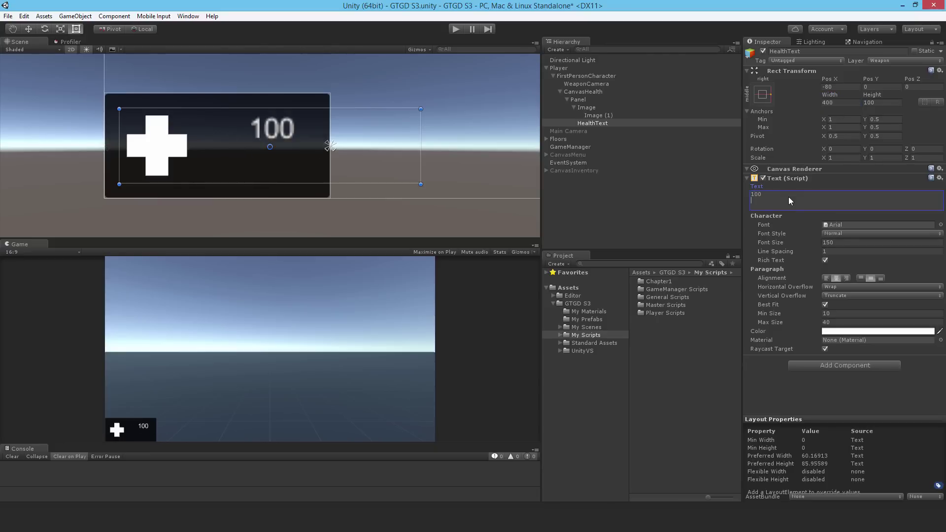
{"action": "key", "text": "BackSpace"}
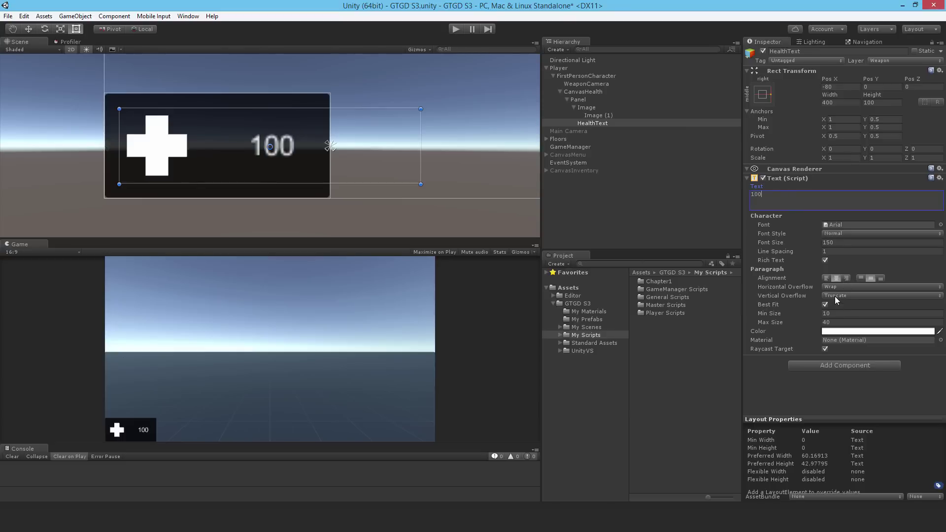
{"action": "left_click", "coordinate": [833, 322]}
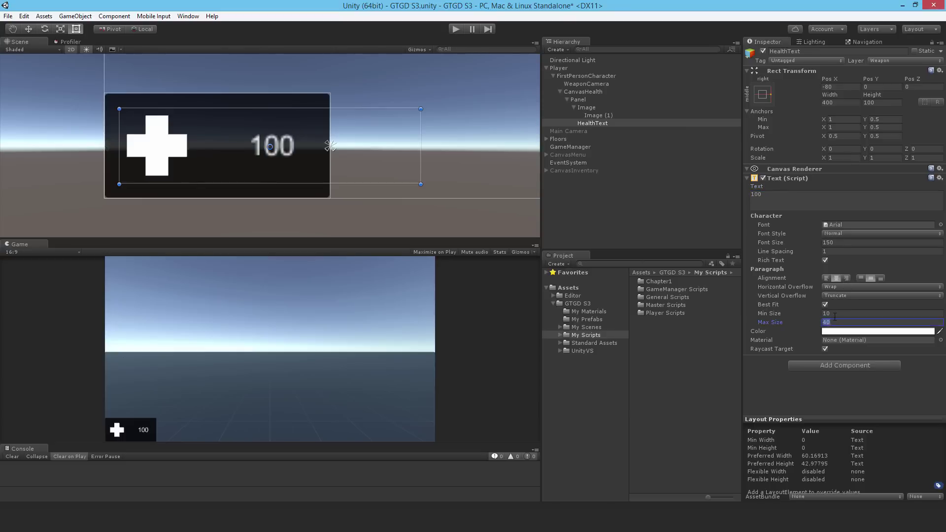
{"action": "type", "text": "150"}
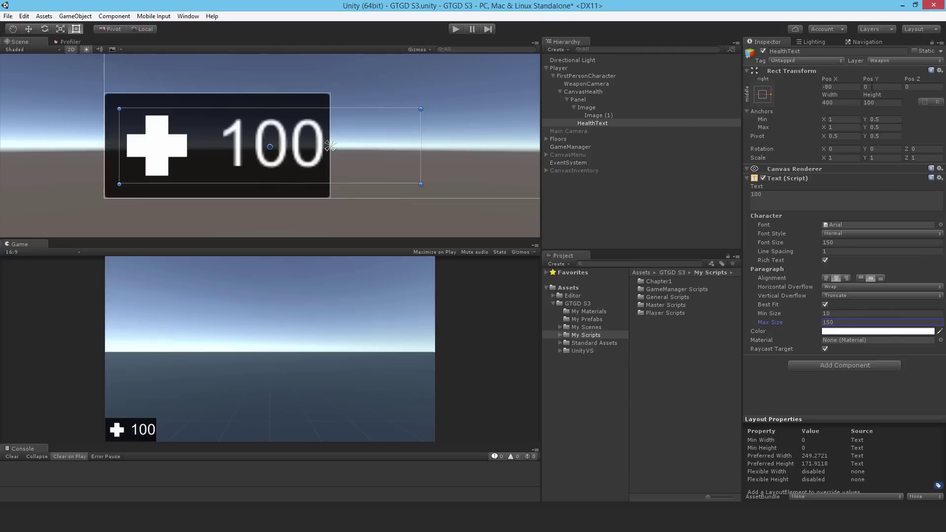
Step: Set HealthText's Pos X to -100 and its width to 300
{"action": "left_click", "coordinate": [769, 94]}
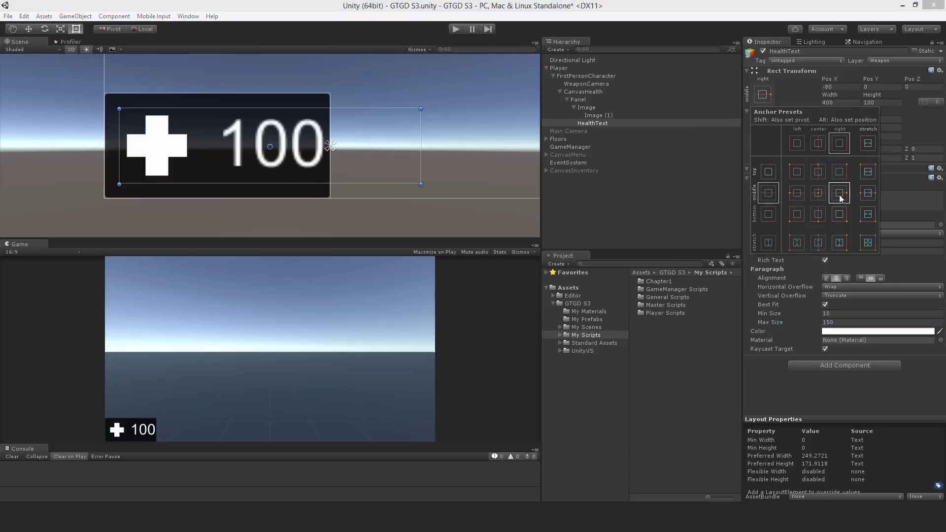
{"action": "left_click", "coordinate": [839, 196], "text": "alt"}
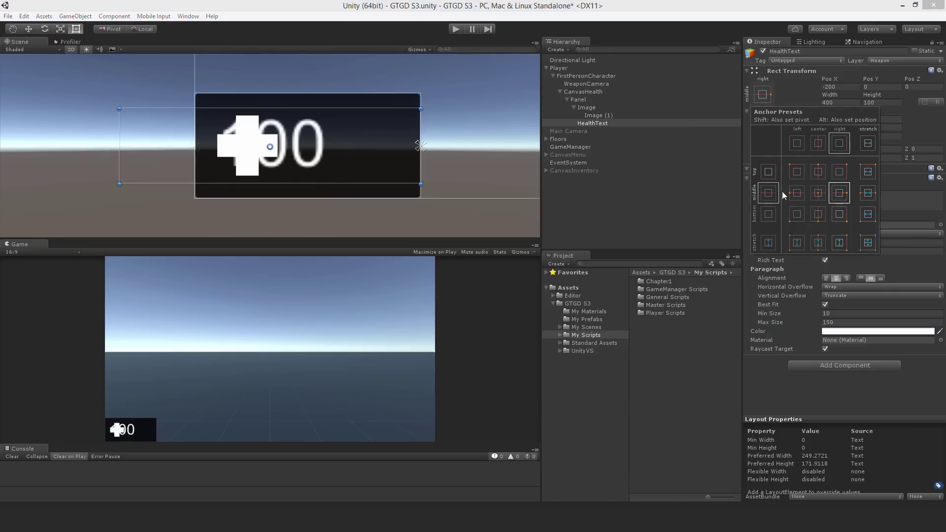
{"action": "key", "text": "ctrl+z"}
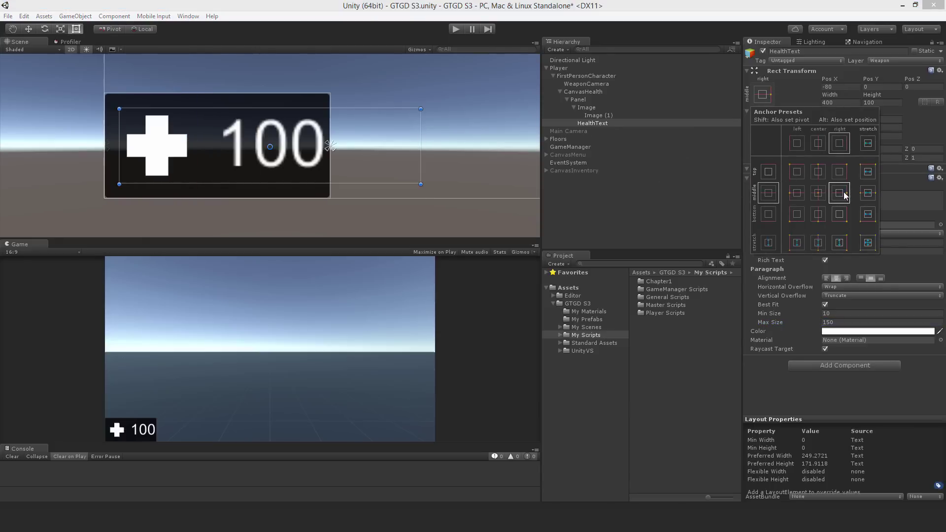
{"action": "left_click", "coordinate": [606, 124]}
{"action": "left_click", "coordinate": [841, 88]}
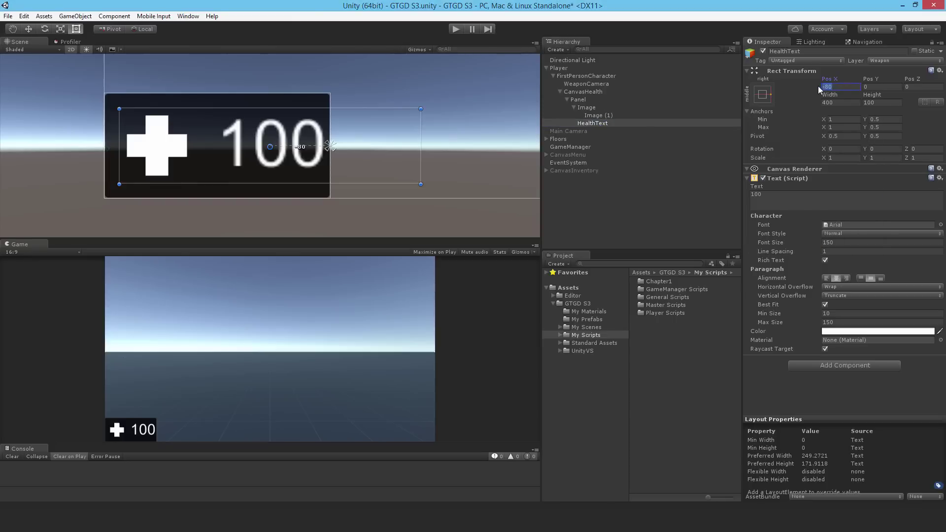
{"action": "type", "text": "-120"}
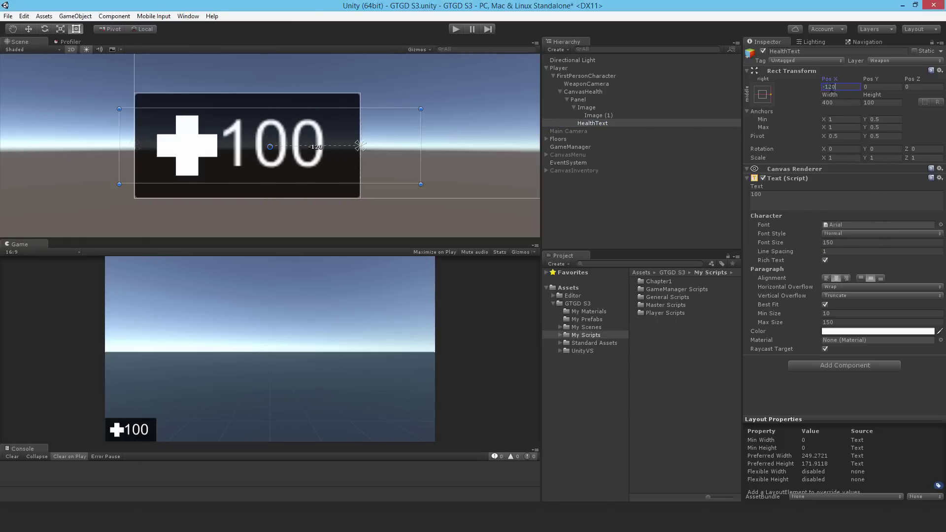
{"action": "key", "text": "BackSpace"}
{"action": "key", "text": "BackSpace"}
{"action": "type", "text": "10"}
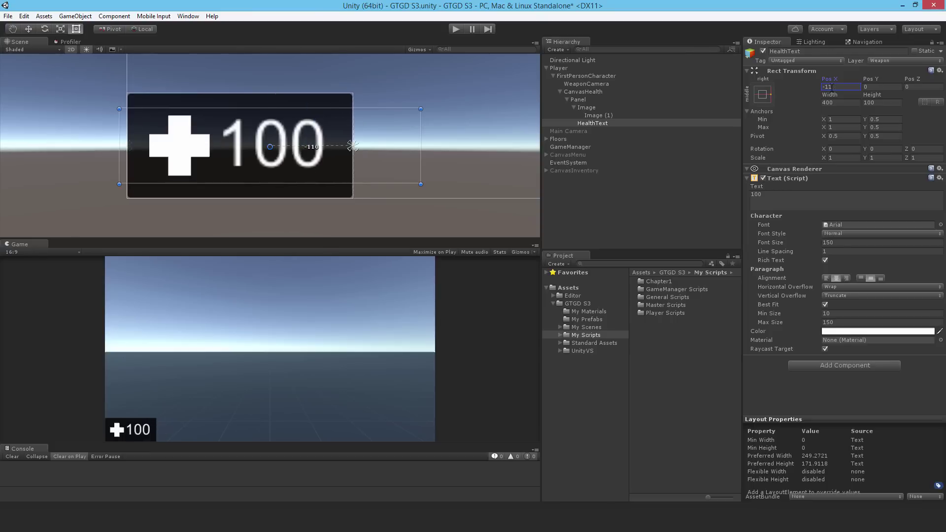
{"action": "key", "text": "BackSpace"}
{"action": "key", "text": "BackSpace"}
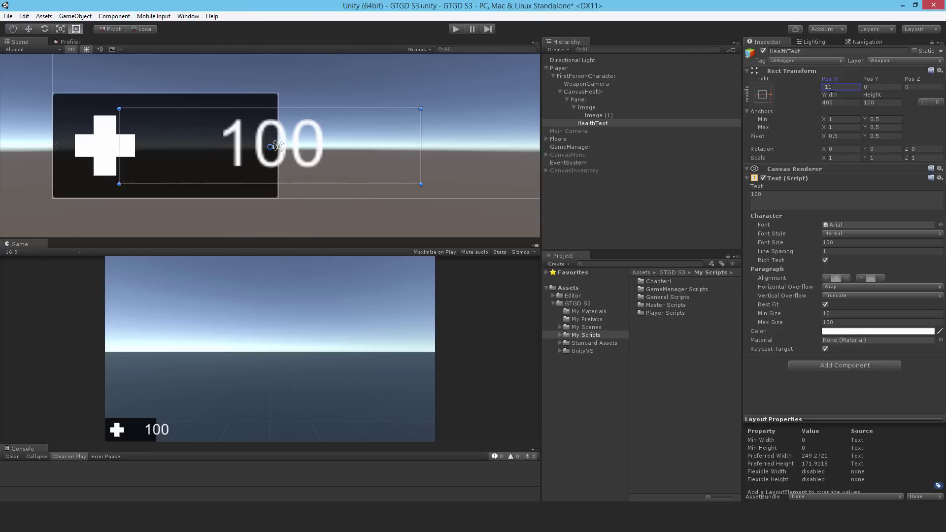
{"action": "type", "text": "00"}
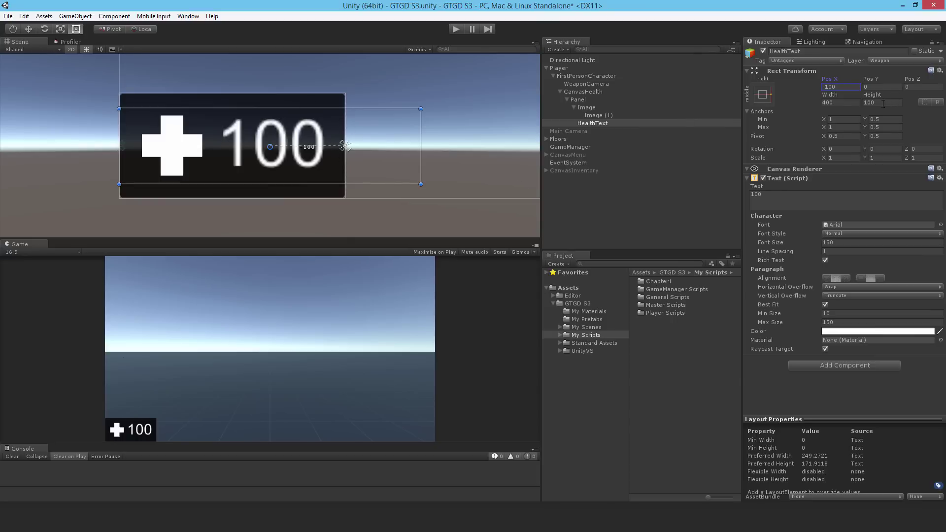
{"action": "left_click", "coordinate": [838, 102]}
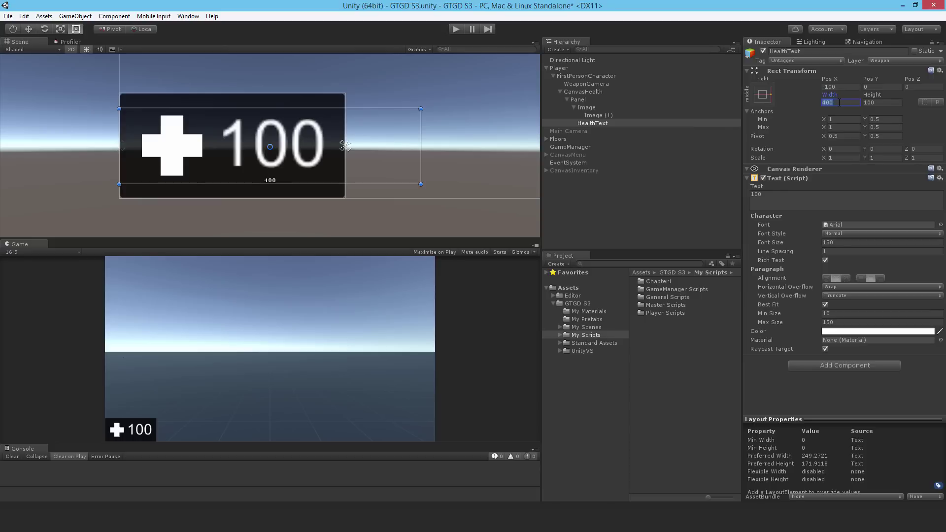
{"action": "type", "text": "300"}
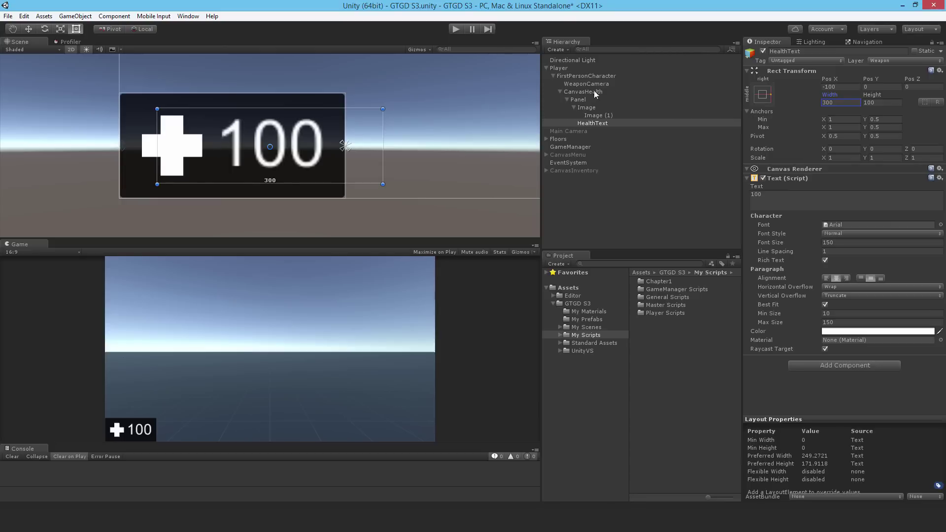
Step: Assign HealthText to the Health Text field of Player's Player_Health script
{"action": "left_click", "coordinate": [564, 69]}
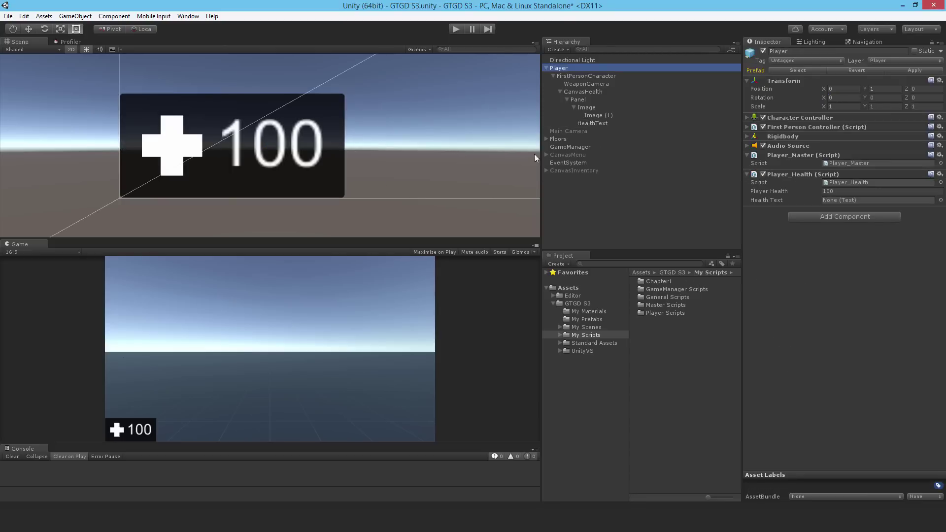
{"action": "left_click_drag", "start_coordinate": [592, 122], "coordinate": [835, 200]}
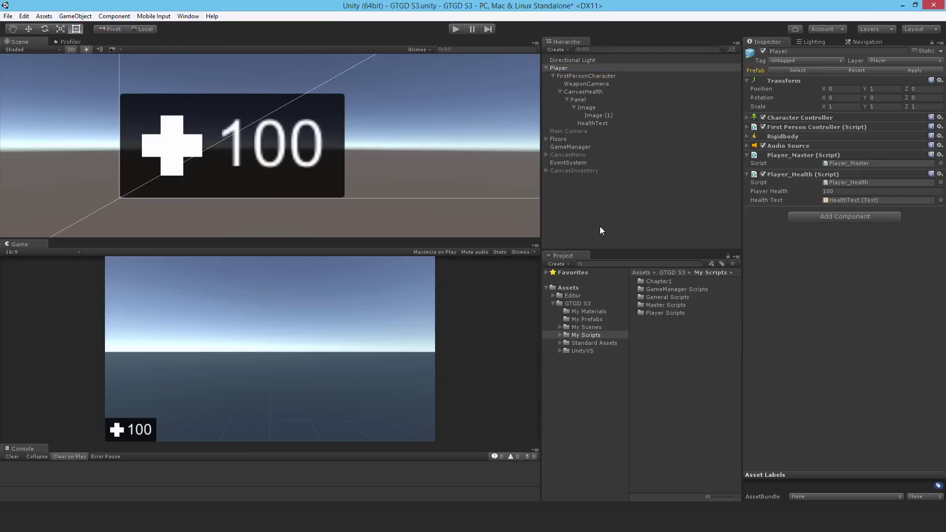
{"action": "scroll", "coordinate": [347, 158], "scroll_direction": "down", "scroll_amount": 10}
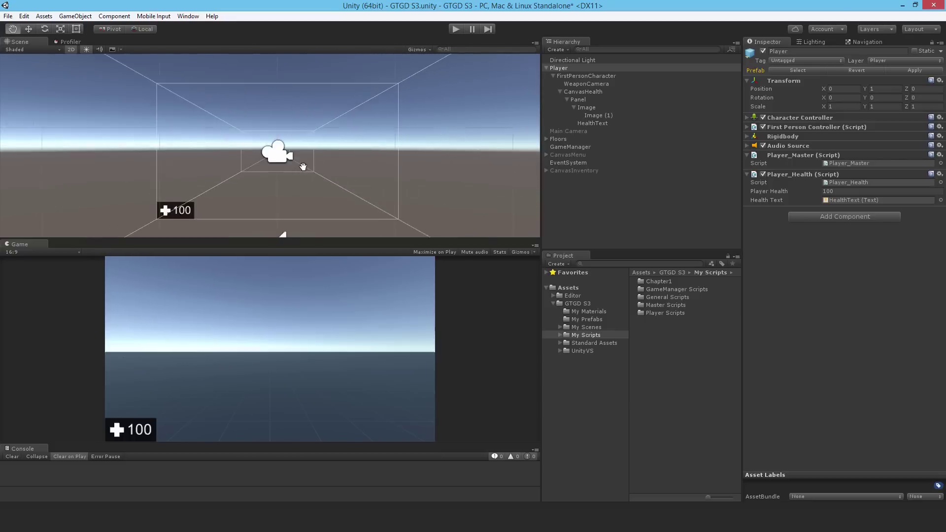
{"action": "middle_click_drag", "start_coordinate": [303, 167], "coordinate": [345, 167]}
Step: Save the scene and play the game to check the health HUD
{"action": "key", "text": "ctrl+s"}
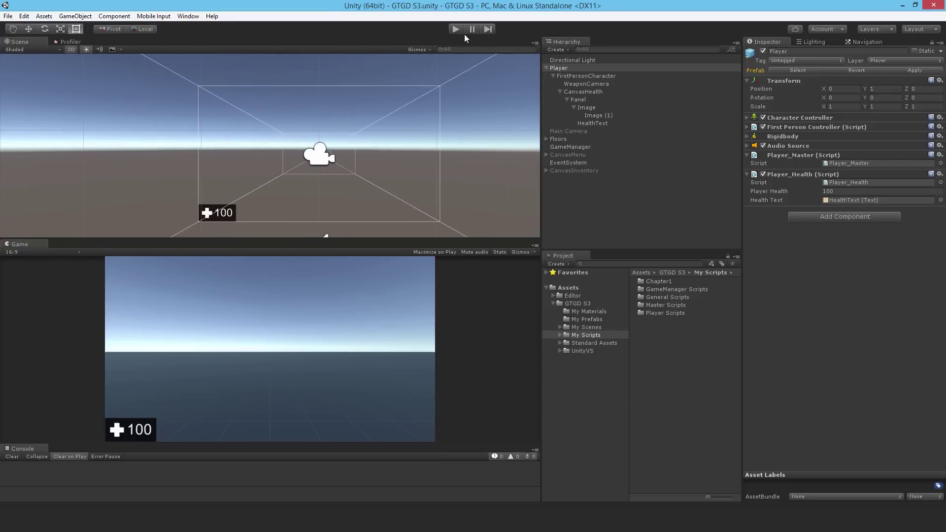
{"action": "left_click", "coordinate": [452, 28]}
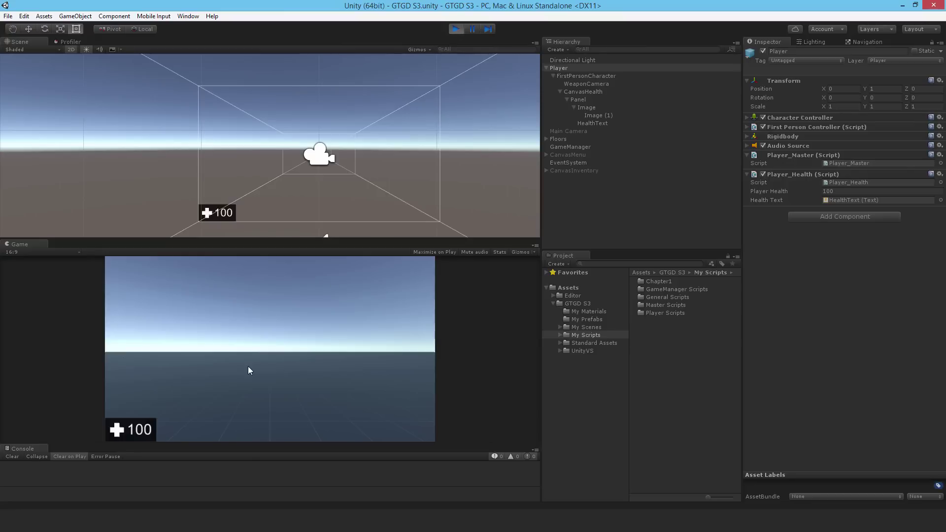
{"action": "key", "text": "Escape"}
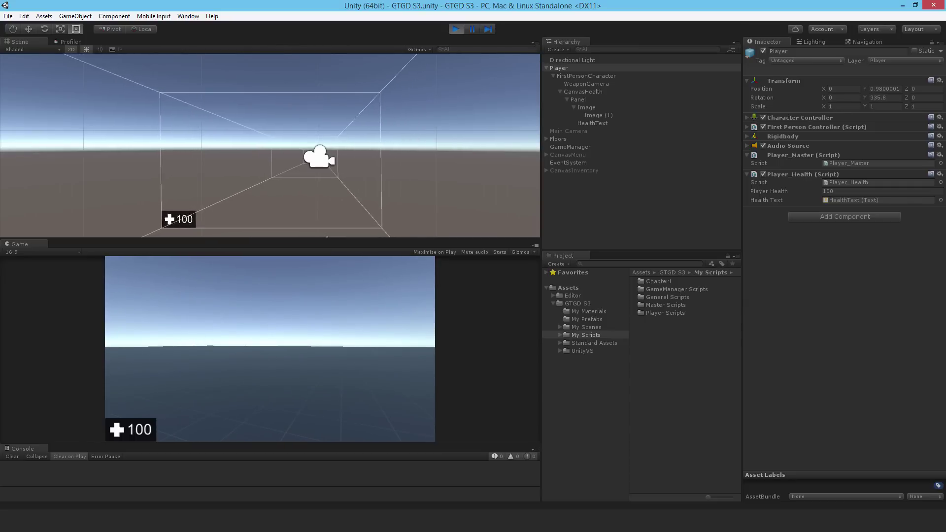
{"action": "key", "text": "Escape"}
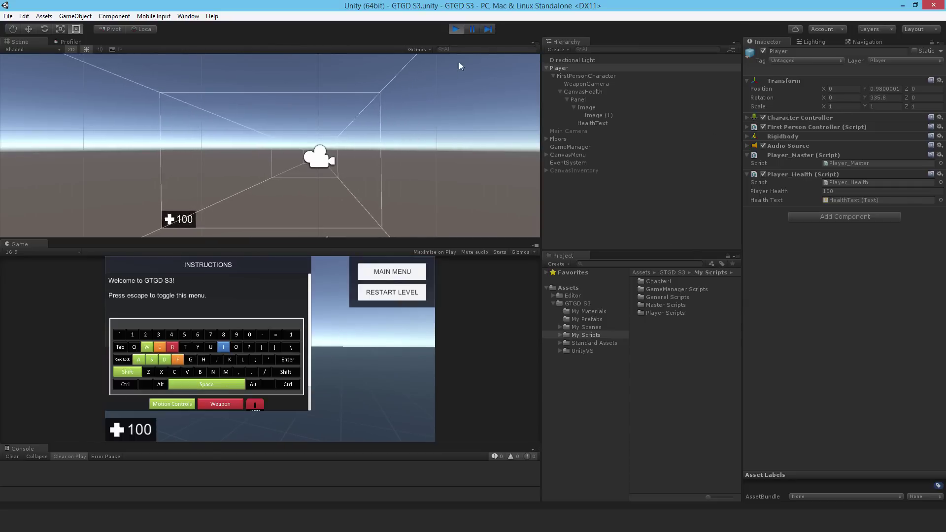
Step: Set Player Health to 50 and play-test that the HUD shows 50
{"action": "left_click", "coordinate": [458, 29]}
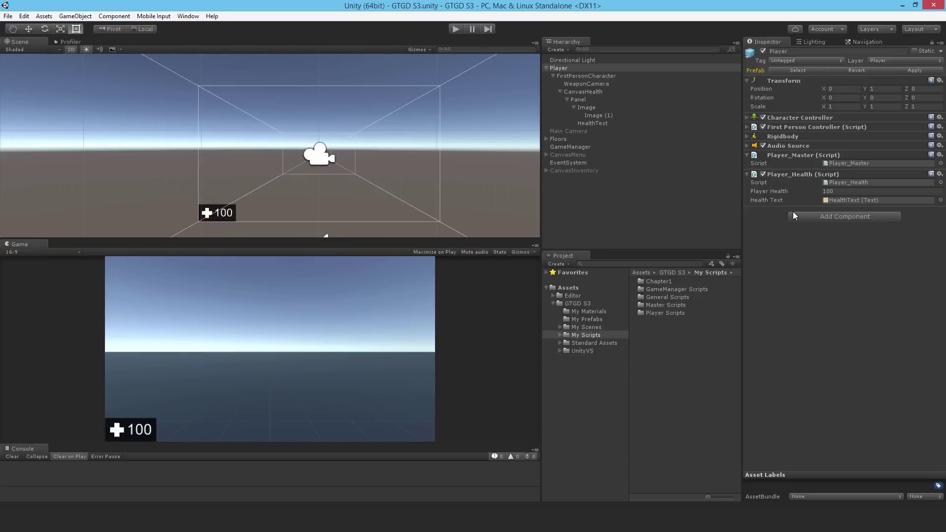
{"action": "left_click", "coordinate": [843, 191]}
{"action": "type", "text": "50"}
{"action": "left_click", "coordinate": [455, 28]}
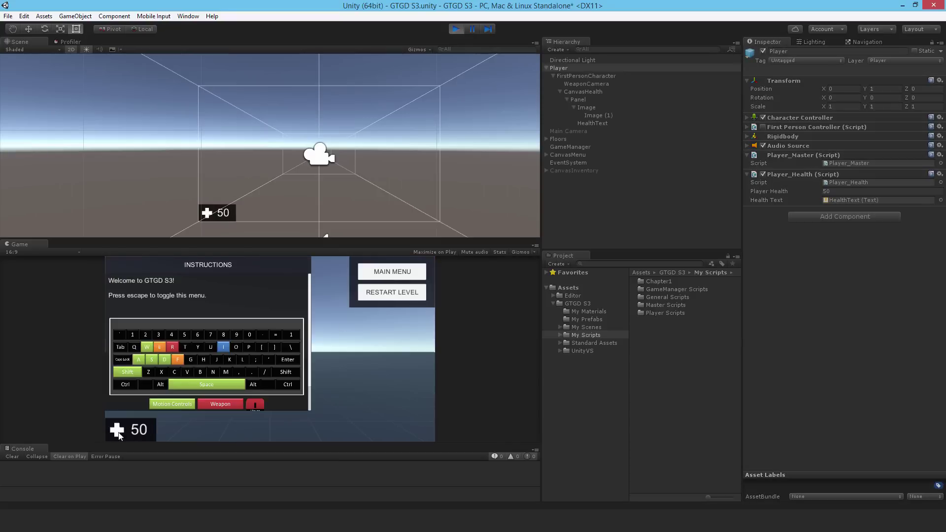
{"action": "key", "text": "Escape"}
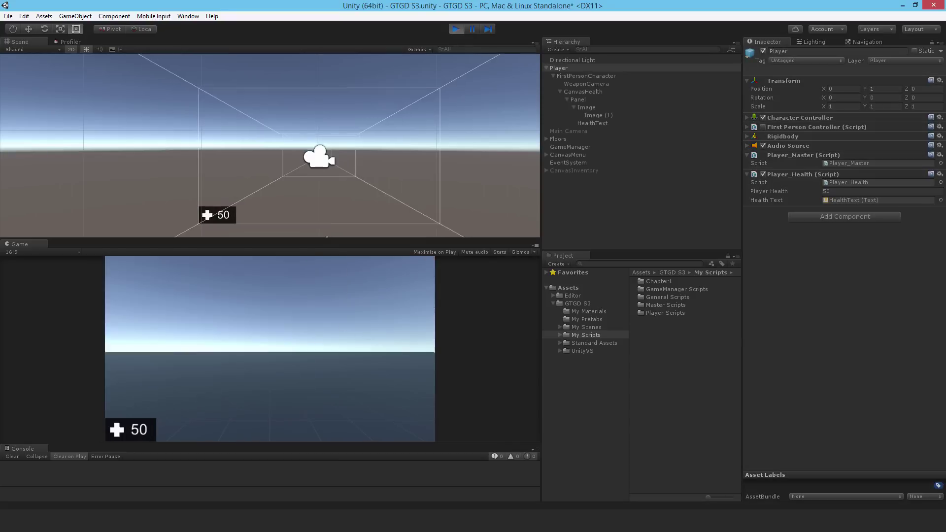
{"action": "key", "text": "s"}
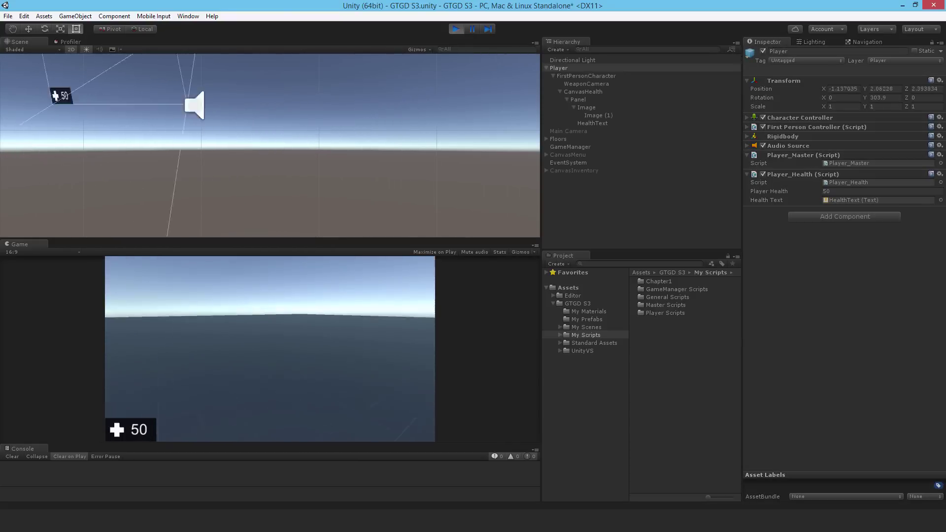
{"action": "key", "text": "a"}
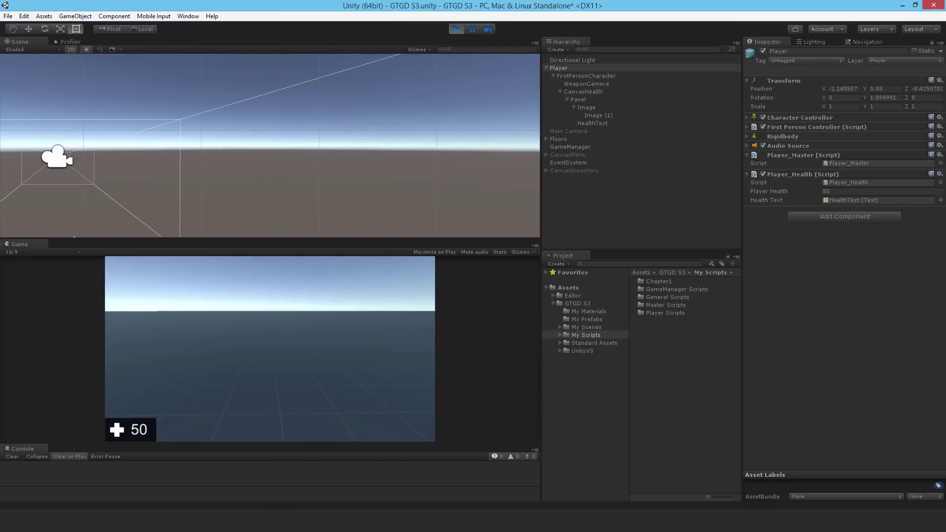
{"action": "key", "text": "Escape"}
Step: Restore Player Health to 100 and play again to confirm the HUD shows 100
{"action": "left_click", "coordinate": [456, 29]}
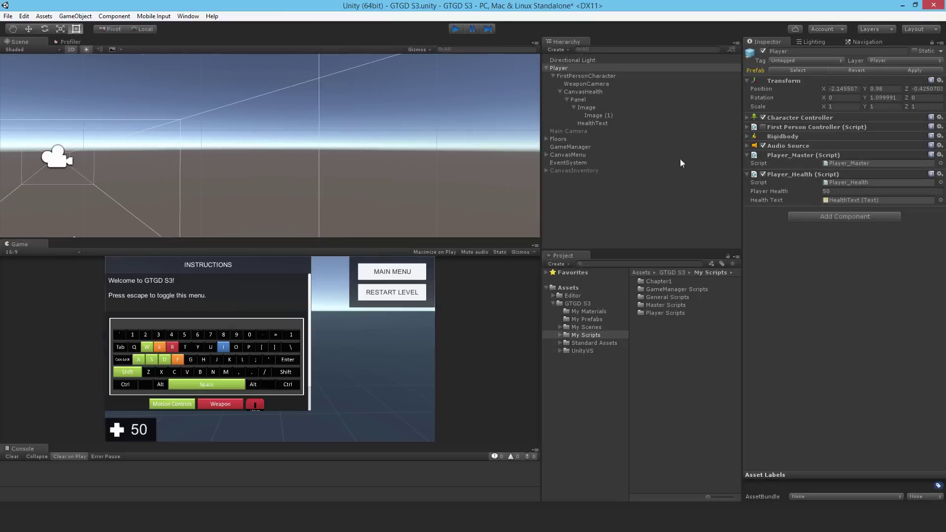
{"action": "left_click", "coordinate": [838, 191]}
{"action": "type", "text": "100"}
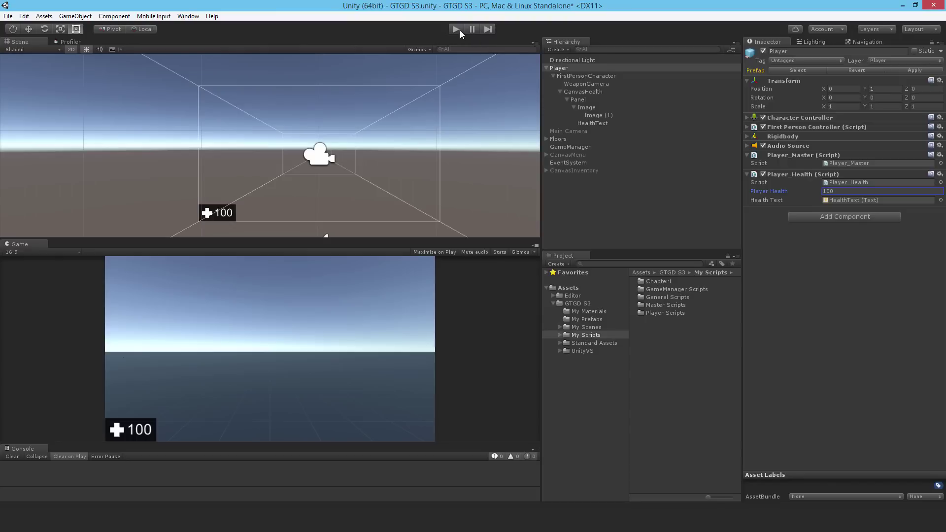
{"action": "left_click", "coordinate": [457, 29]}
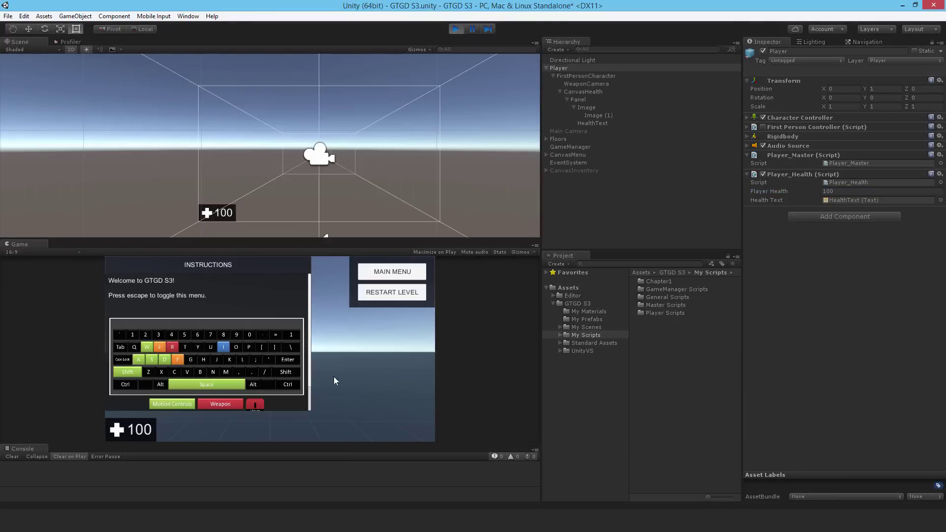
{"action": "key", "text": "Escape"}
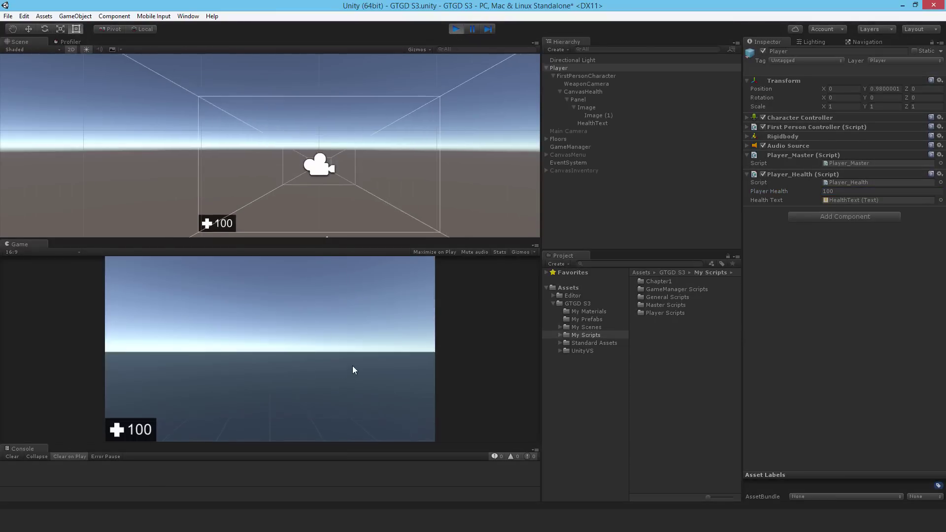
{"action": "key", "text": "w"}
{"action": "key", "text": "w"}
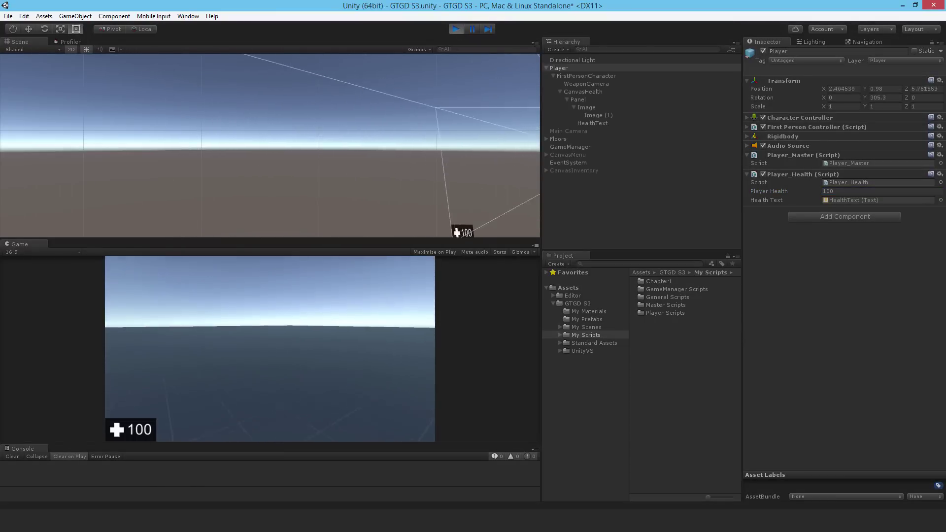
{"action": "key", "text": "s"}
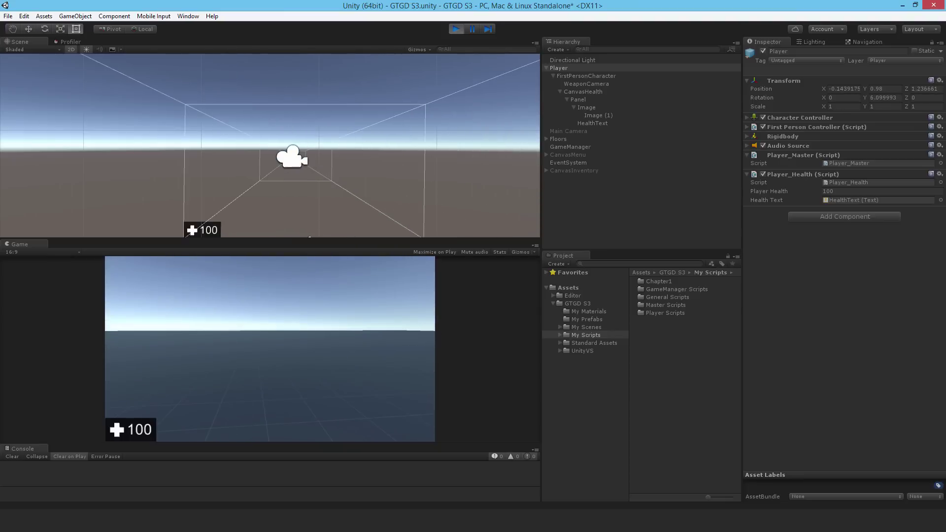